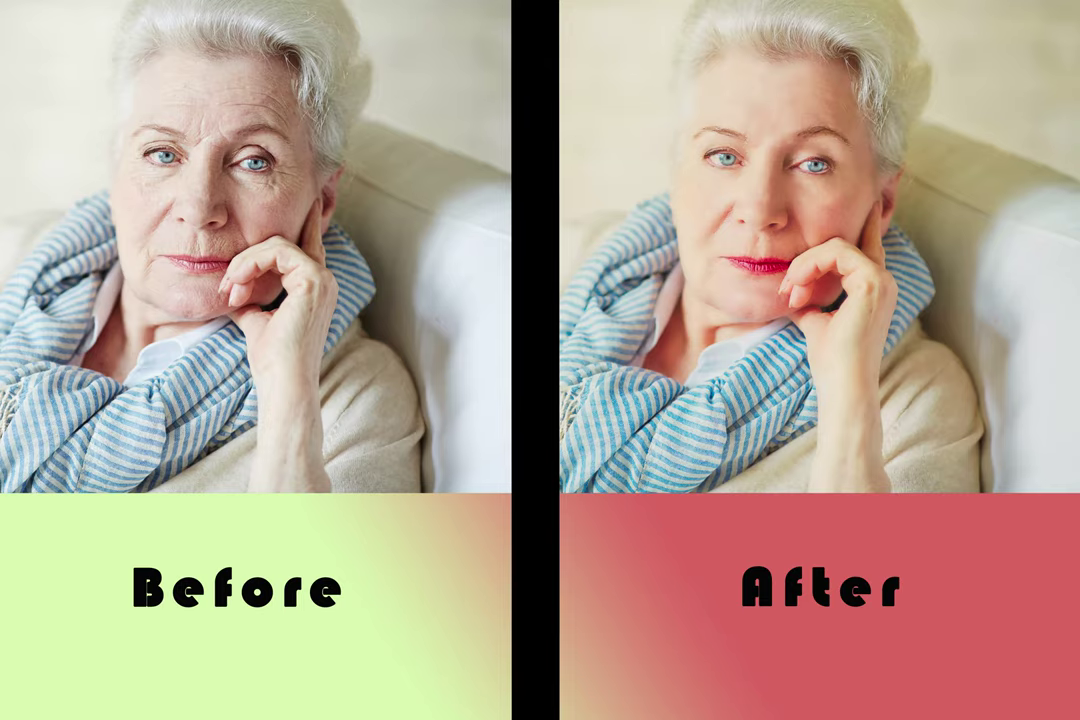
Bring the Photoshop window to the front from the Windows taskbar.
{"action": "left_click", "coordinate": [345, 686]}
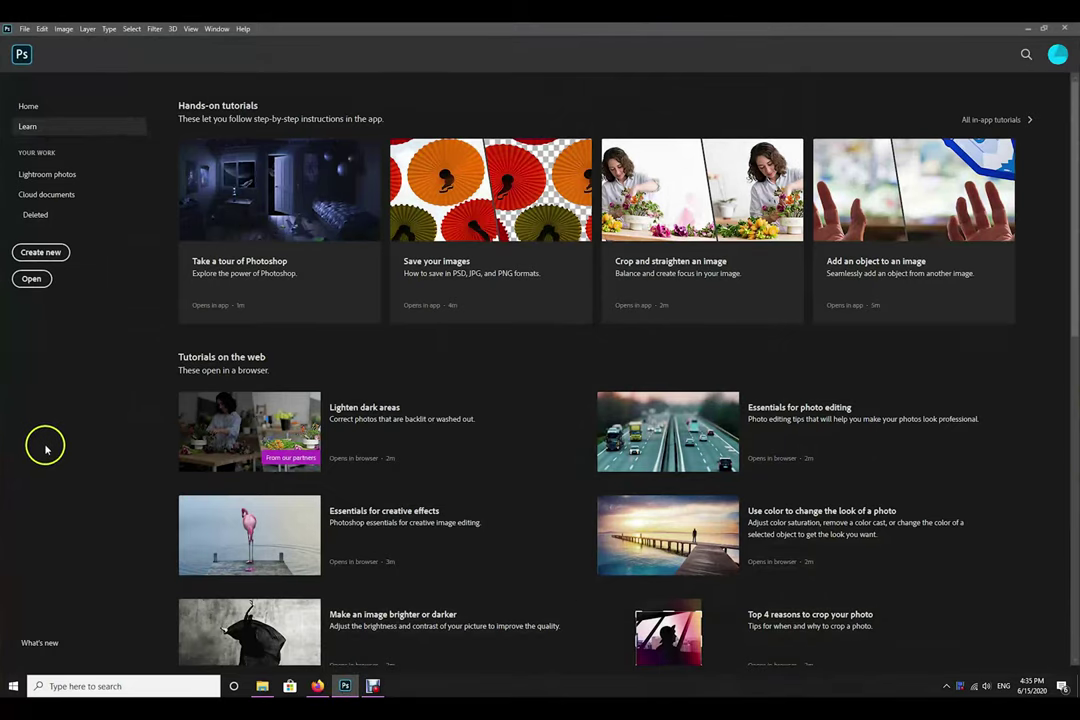
Create a new white 4000 × 4000 px document at 300 ppi.
{"action": "left_click", "coordinate": [45, 251]}
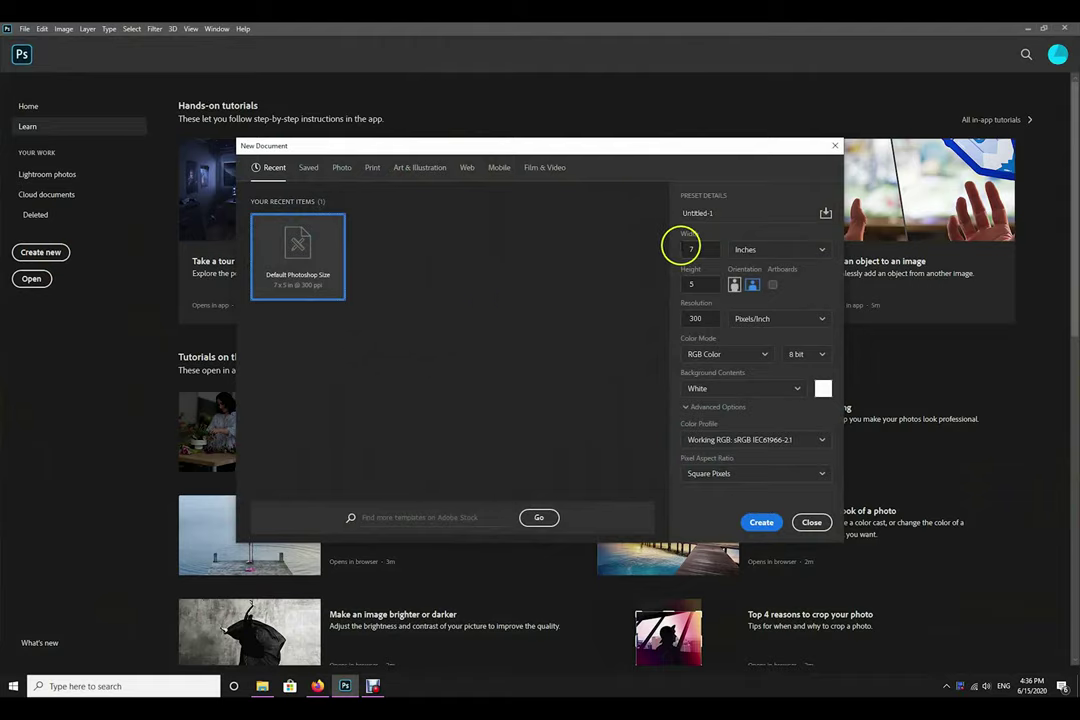
{"action": "left_click", "coordinate": [822, 250]}
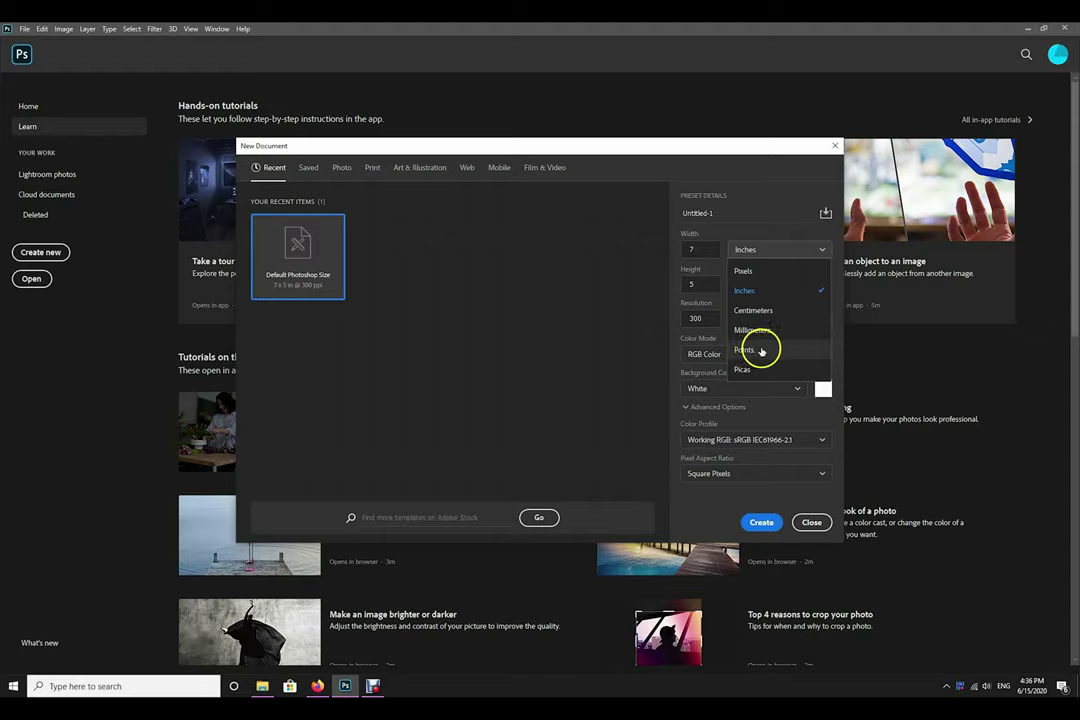
{"action": "left_click", "coordinate": [745, 271]}
{"action": "double_click", "coordinate": [698, 249]}
{"action": "left_click", "coordinate": [646, 256]}
{"action": "type", "text": "4"}
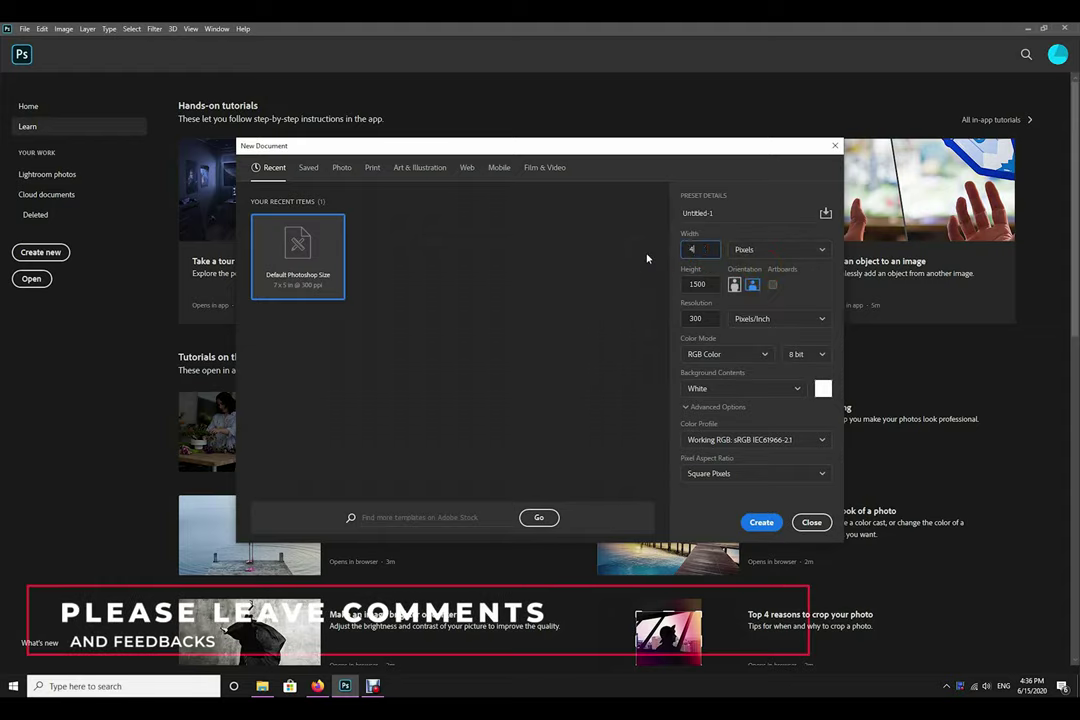
{"action": "type", "text": "000"}
{"action": "double_click", "coordinate": [698, 284]}
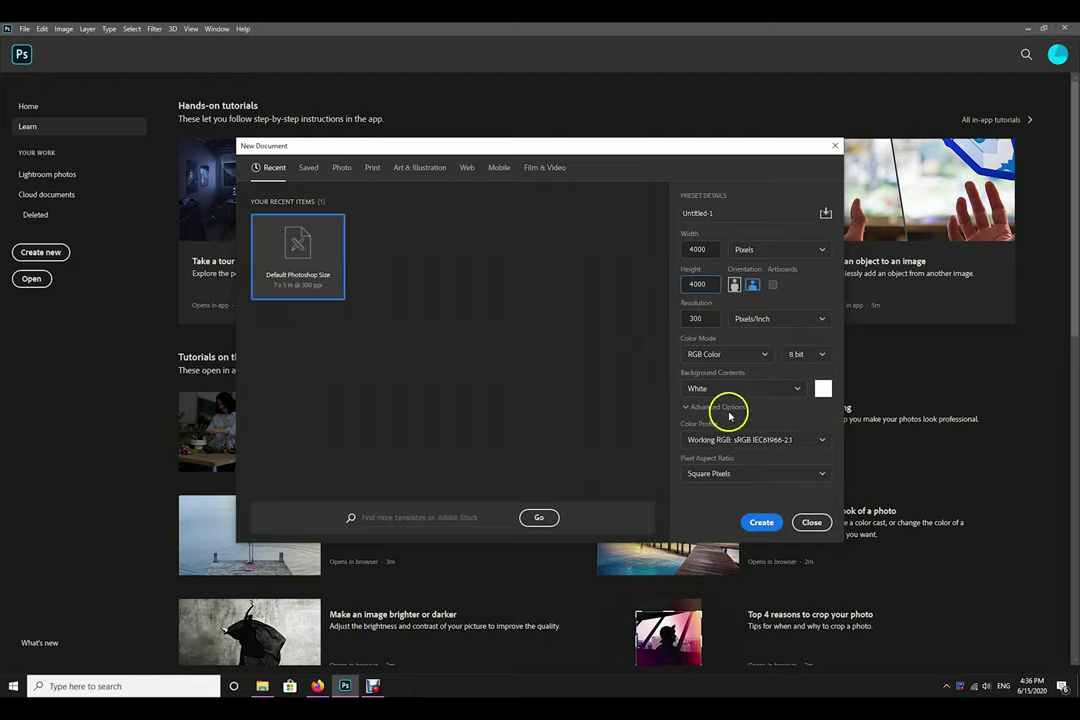
{"action": "left_click", "coordinate": [762, 524]}
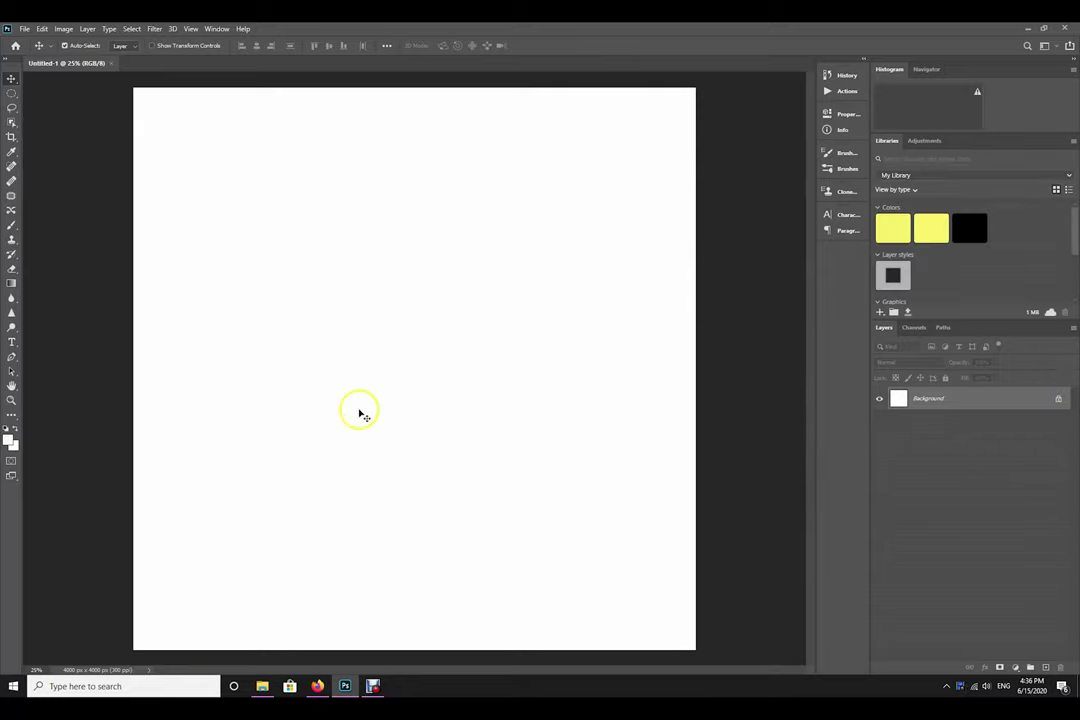
Open the thoughtful old lady portrait from the Faces folder.
{"action": "left_click", "coordinate": [25, 30]}
{"action": "left_click", "coordinate": [29, 49]}
{"action": "double_click", "coordinate": [253, 100]}
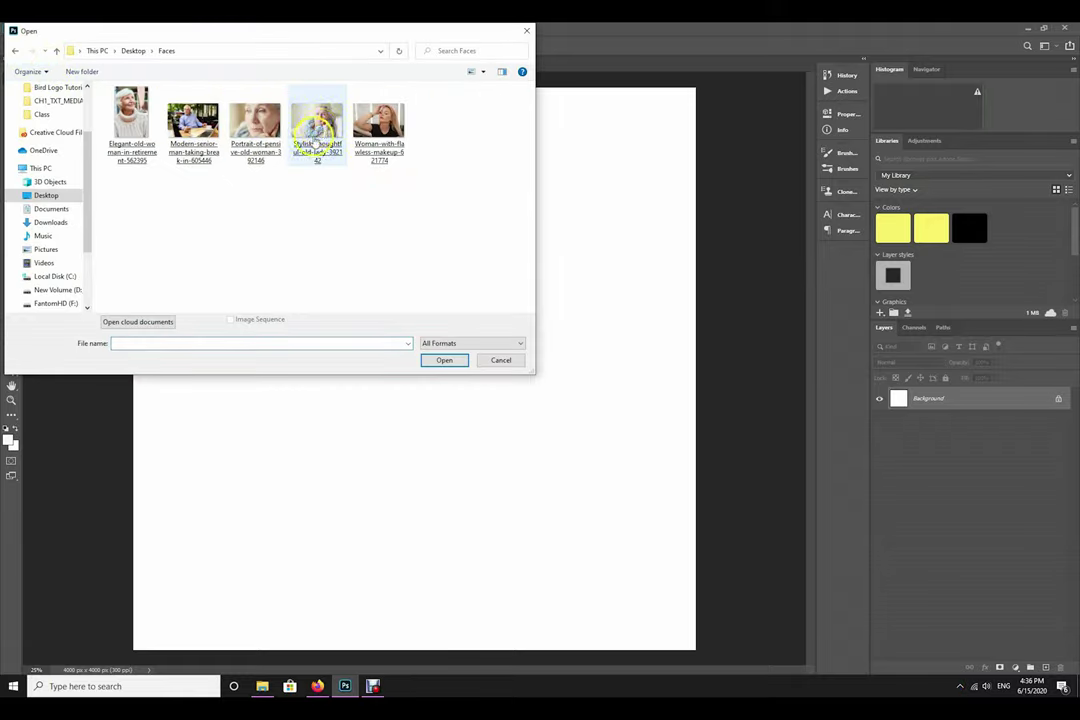
{"action": "left_click", "coordinate": [318, 122]}
{"action": "double_click", "coordinate": [318, 122]}
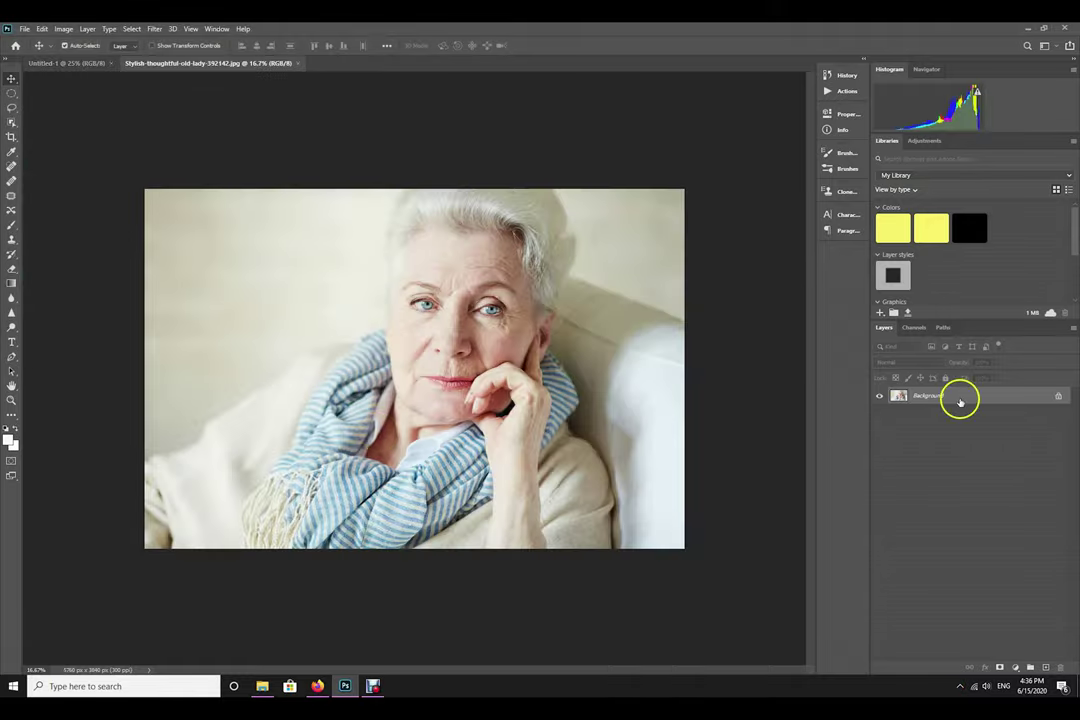
Unlock the background layer and duplicate it as 'Second layer'.
{"action": "left_click", "coordinate": [1059, 399]}
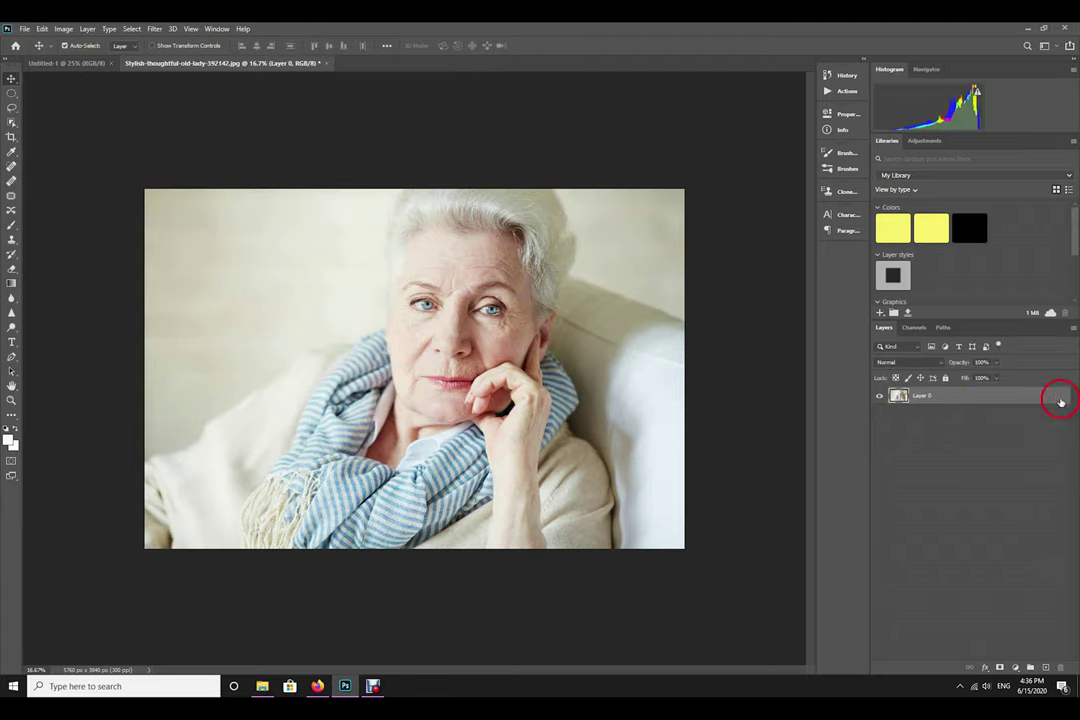
{"action": "right_click", "coordinate": [983, 400]}
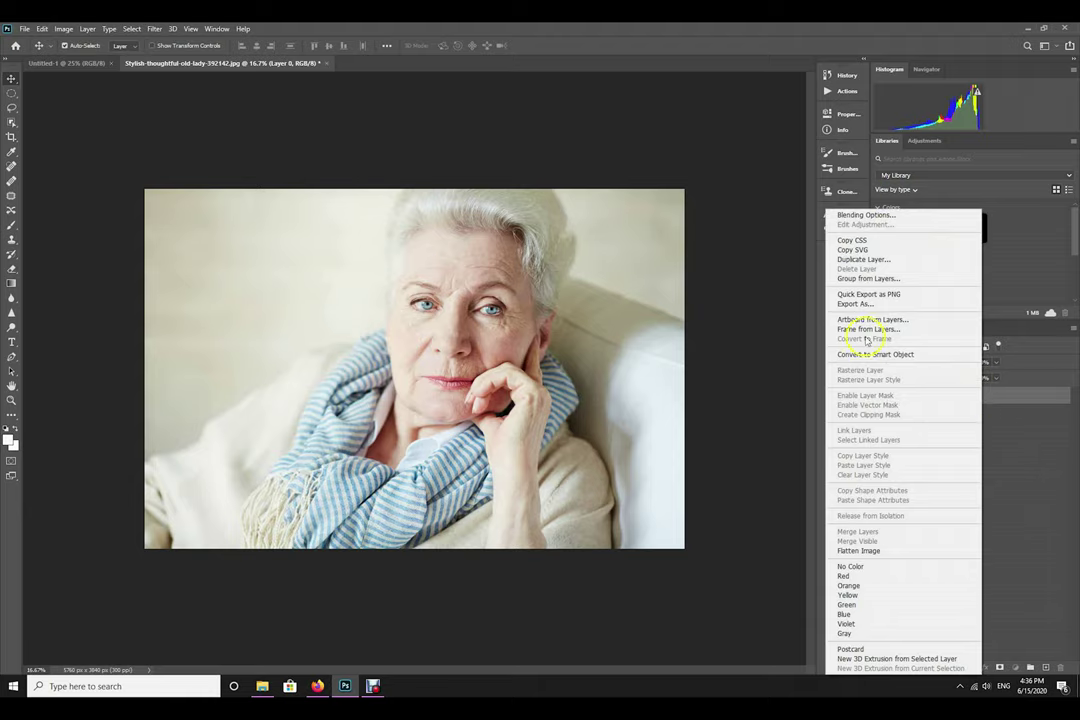
{"action": "left_click", "coordinate": [863, 259]}
{"action": "type", "text": "Secon"}
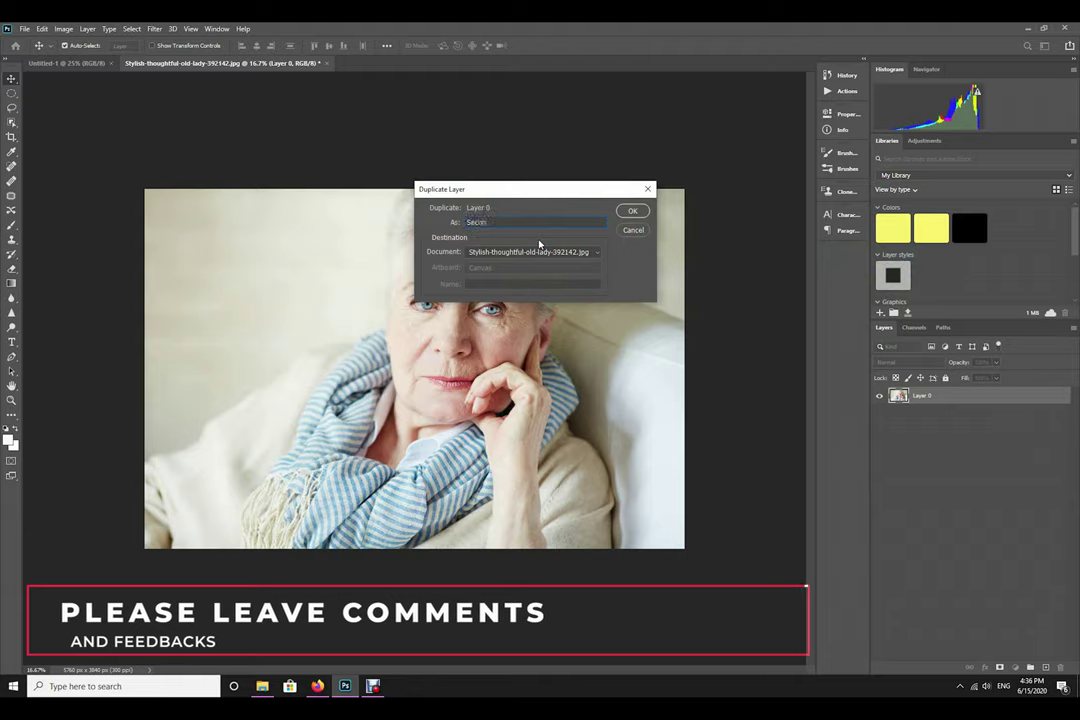
{"action": "type", "text": "d layer"}
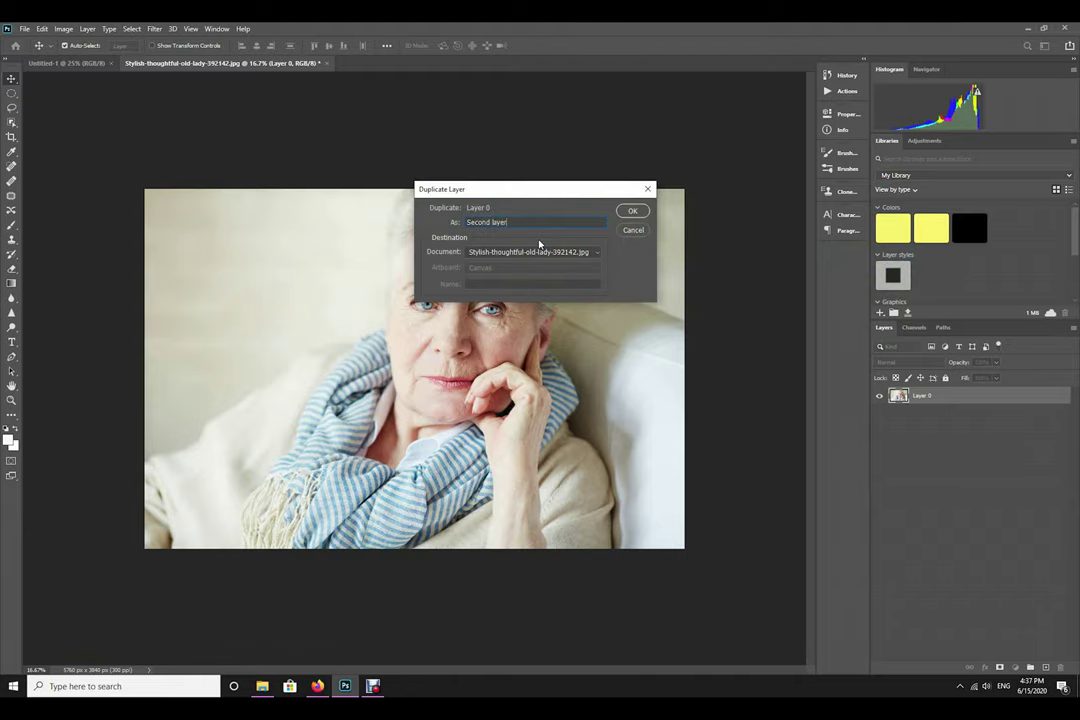
{"action": "left_click", "coordinate": [630, 210]}
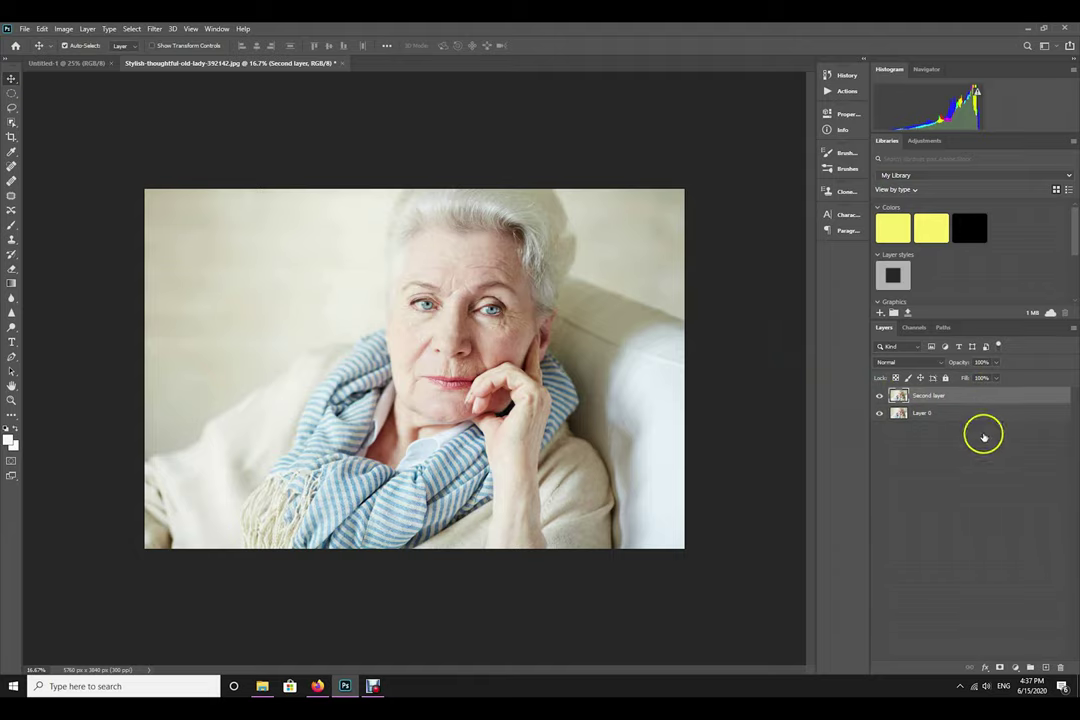
Rename Layer 0 to 'Original', with Second layer stacked above it.
{"action": "left_click_drag", "start_coordinate": [983, 437], "coordinate": [973, 421]}
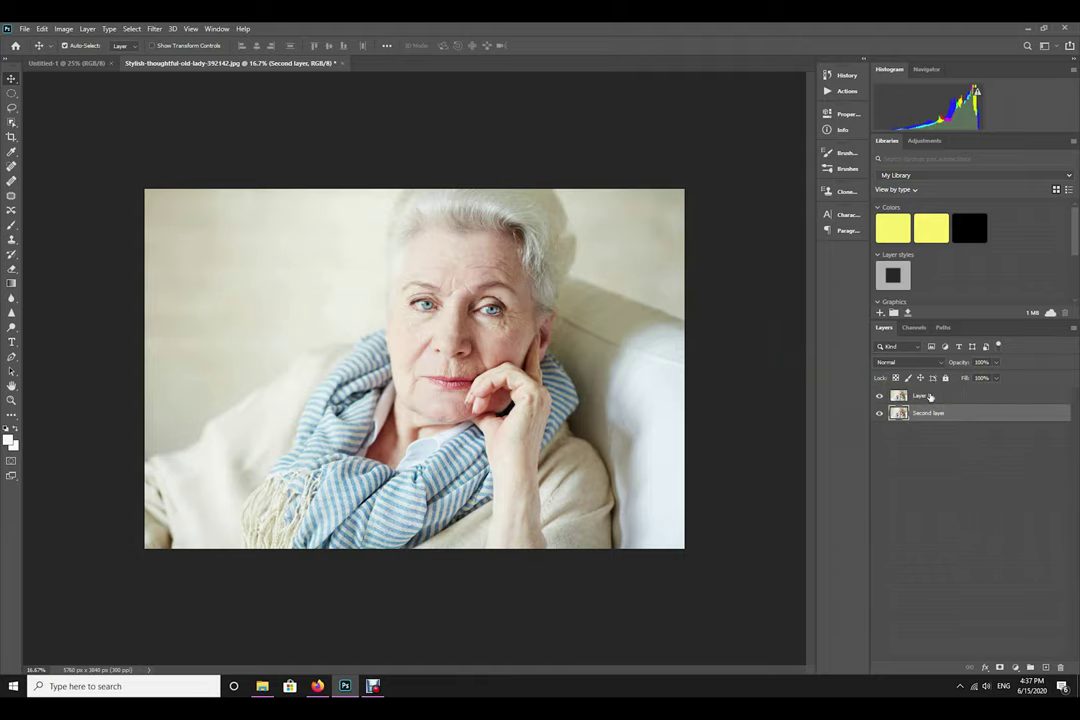
{"action": "double_click", "coordinate": [928, 396]}
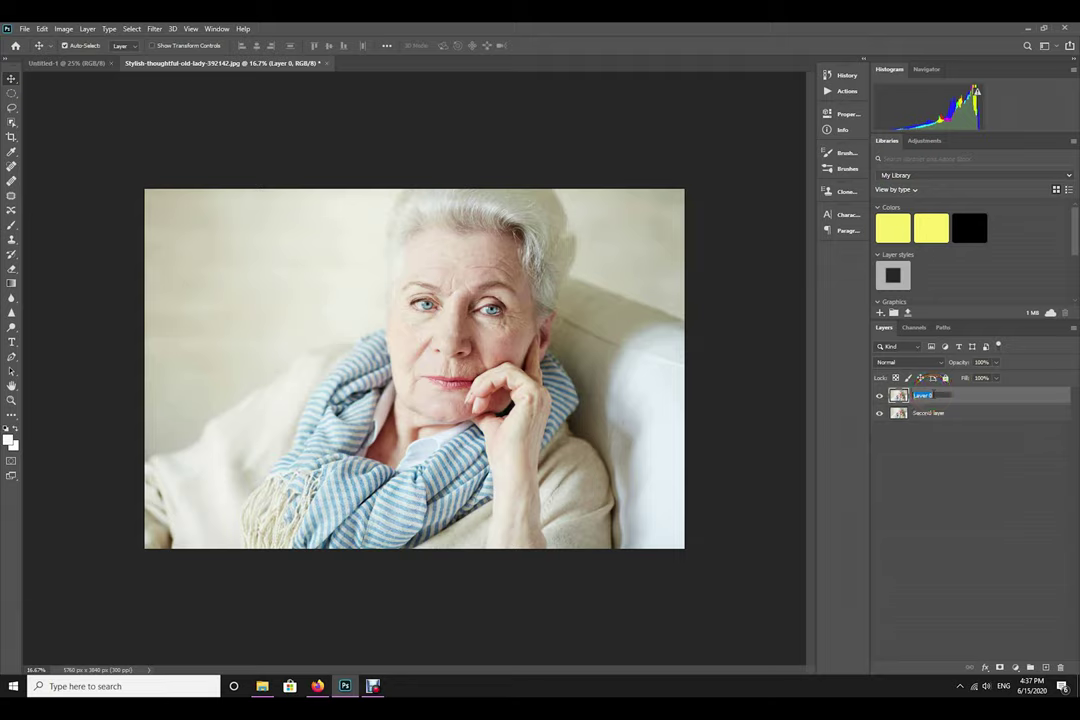
{"action": "type", "text": "Original"}
{"action": "key", "text": "Return"}
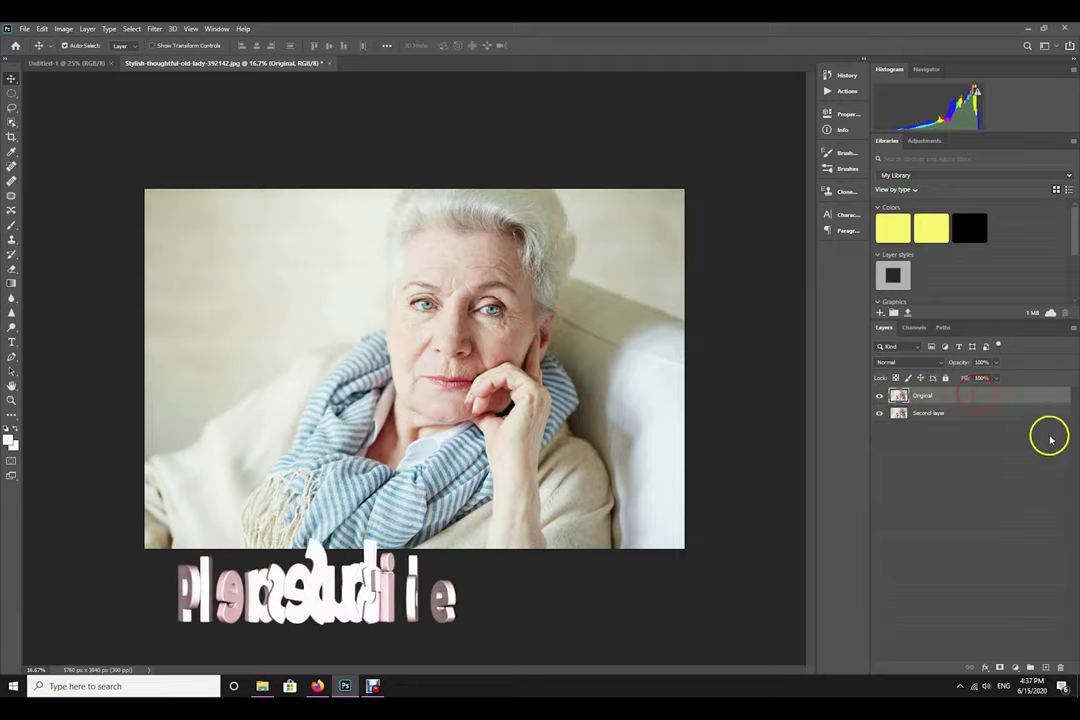
{"action": "left_click_drag", "start_coordinate": [969, 413], "coordinate": [968, 392]}
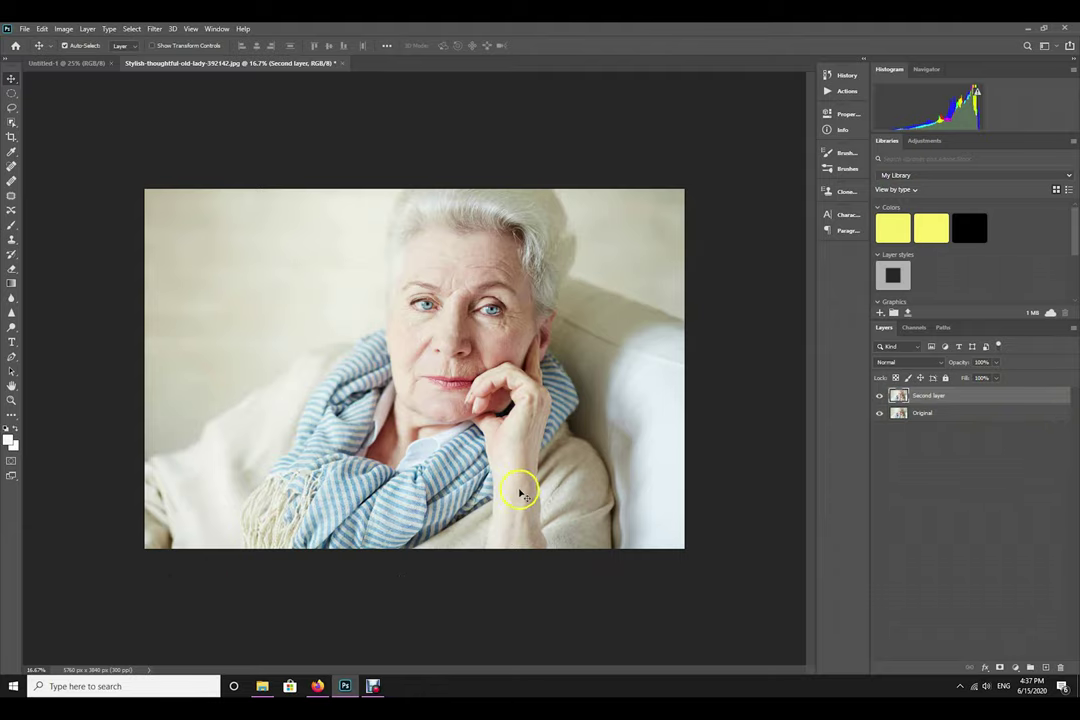
Zoom in on the woman's face and select the Spot Healing Brush.
{"action": "left_click", "coordinate": [463, 481]}
{"action": "left_click_drag", "start_coordinate": [465, 481], "coordinate": [472, 484]}
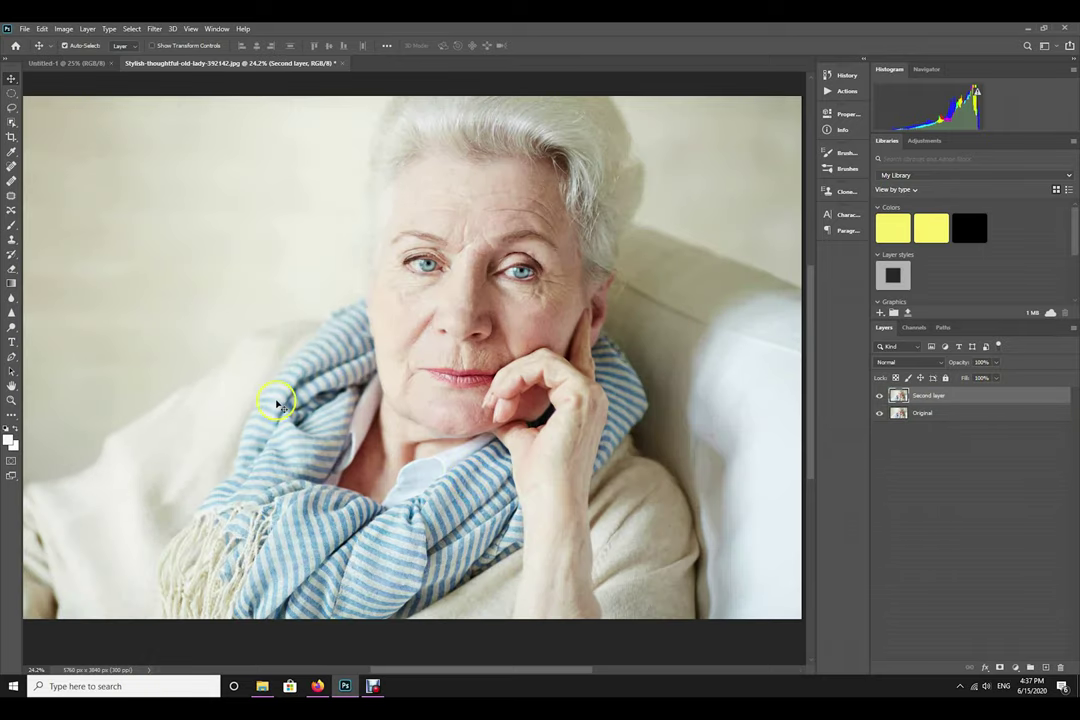
{"action": "left_click_drag", "start_coordinate": [278, 404], "coordinate": [280, 406]}
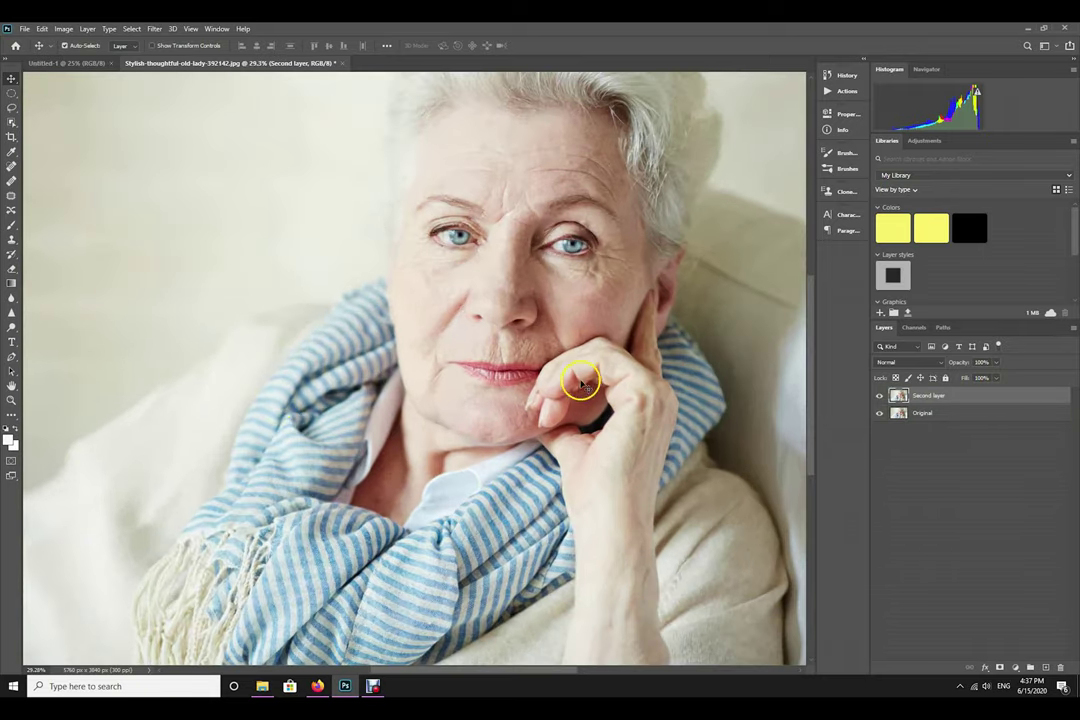
{"action": "left_click_drag", "start_coordinate": [811, 358], "coordinate": [803, 338]}
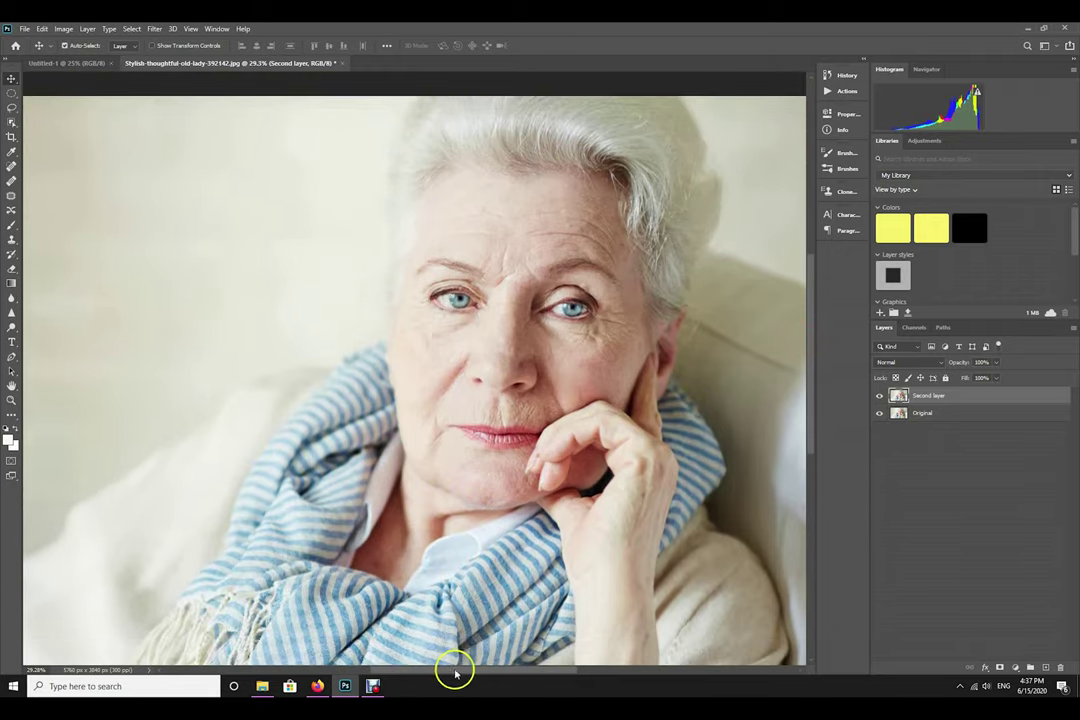
{"action": "left_click_drag", "start_coordinate": [455, 670], "coordinate": [490, 670]}
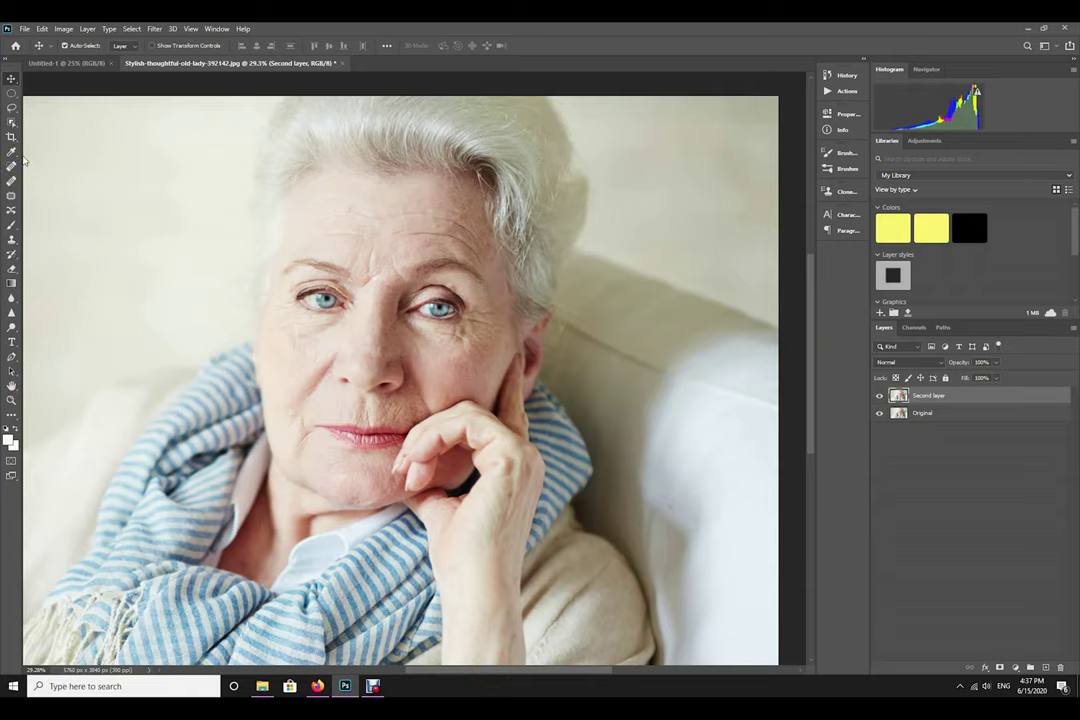
{"action": "left_click", "coordinate": [11, 155]}
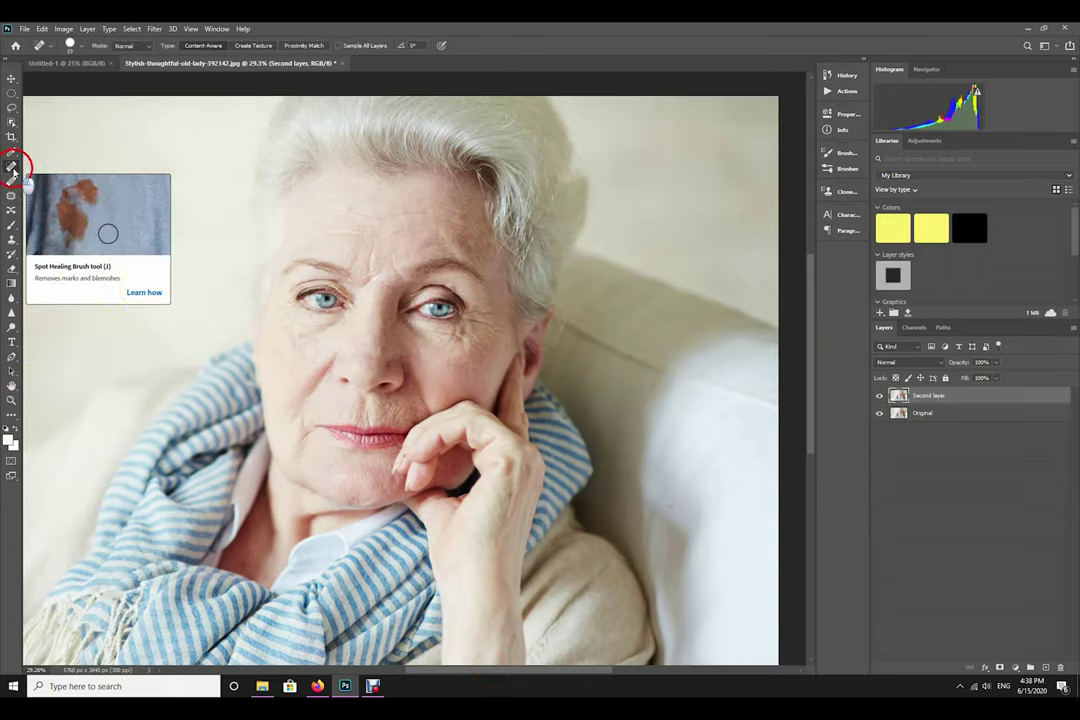
Soften the brush to 6% hardness and heal the forehead, brow and nose-bridge wrinkles.
{"action": "left_click", "coordinate": [78, 45]}
{"action": "left_click", "coordinate": [27, 105]}
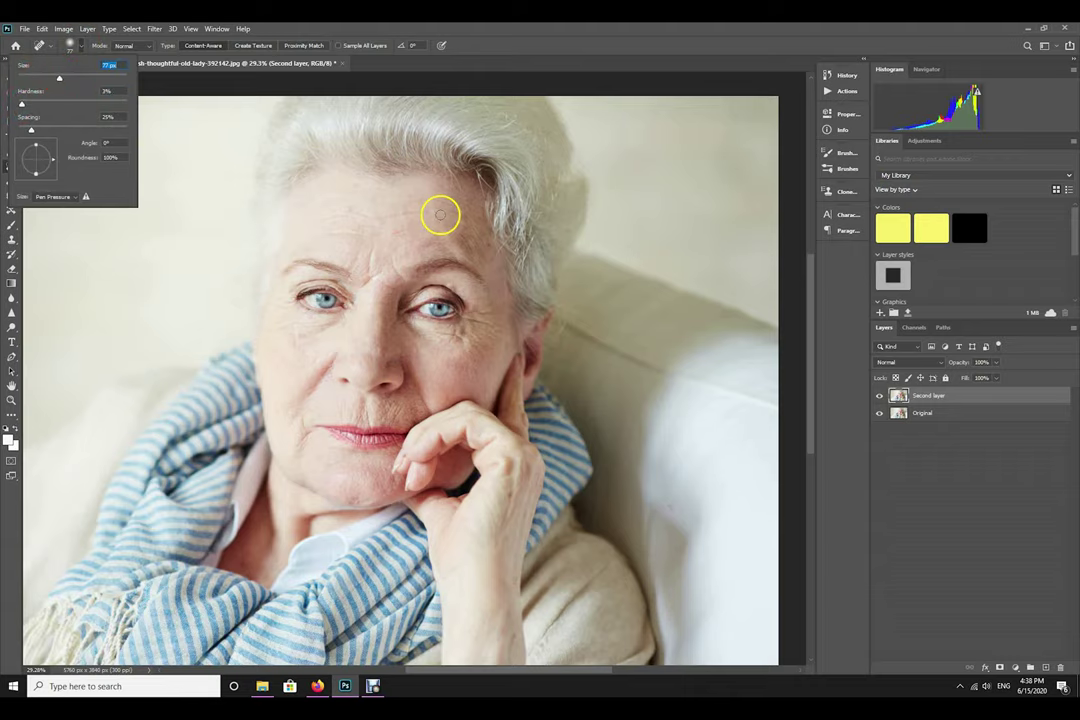
{"action": "left_click_drag", "start_coordinate": [430, 205], "coordinate": [390, 212]}
{"action": "left_click_drag", "start_coordinate": [478, 260], "coordinate": [470, 241]}
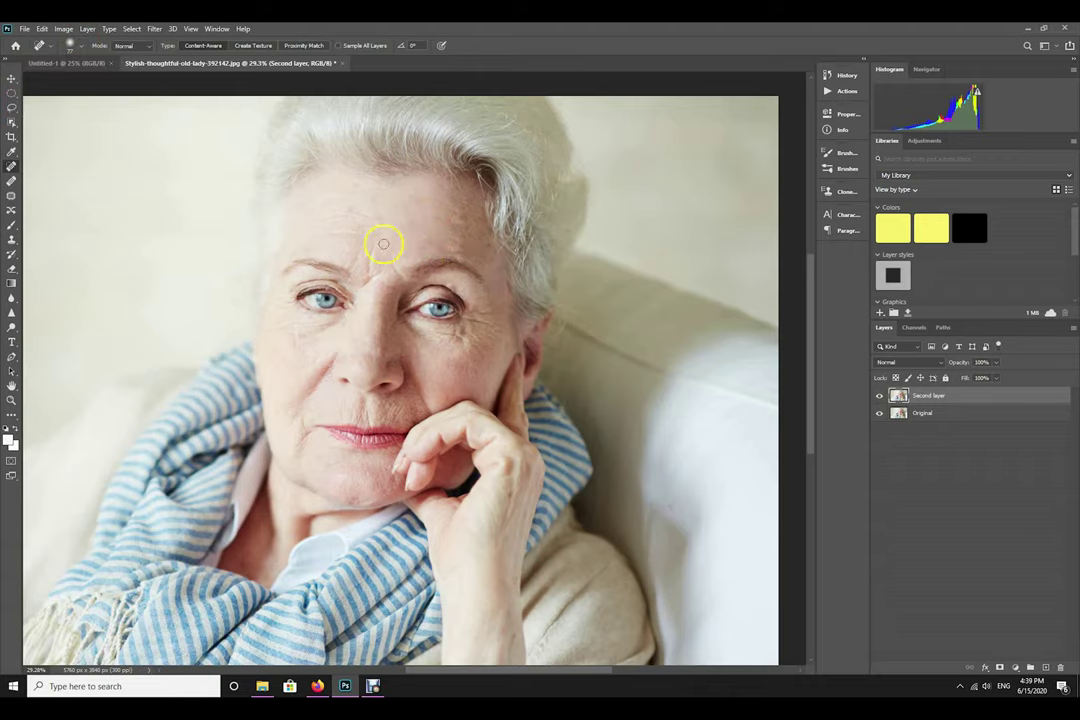
{"action": "left_click_drag", "start_coordinate": [337, 278], "coordinate": [390, 234]}
{"action": "left_click_drag", "start_coordinate": [366, 234], "coordinate": [338, 234]}
{"action": "mouse_move", "coordinate": [357, 185]}
{"action": "left_mouse_down"}
{"action": "mouse_move", "coordinate": [343, 240]}
{"action": "mouse_move", "coordinate": [370, 272]}
{"action": "left_mouse_up"}
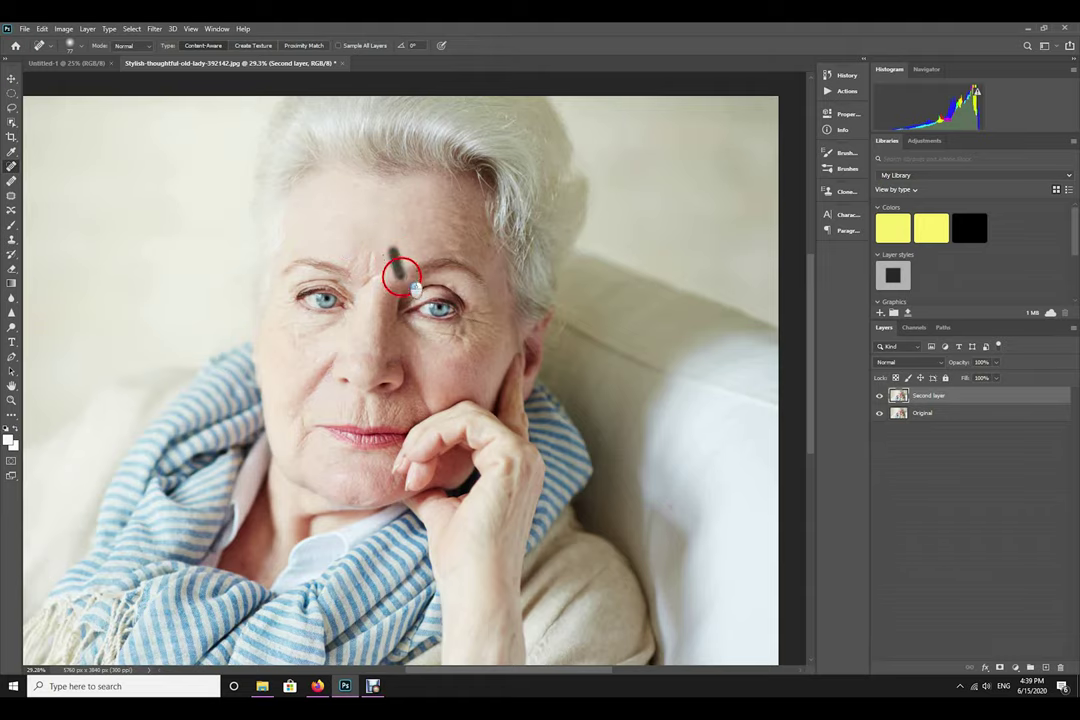
{"action": "left_click_drag", "start_coordinate": [428, 252], "coordinate": [381, 248]}
{"action": "left_click_drag", "start_coordinate": [470, 255], "coordinate": [393, 248]}
{"action": "left_click_drag", "start_coordinate": [463, 234], "coordinate": [430, 217]}
{"action": "left_click_drag", "start_coordinate": [391, 270], "coordinate": [391, 282]}
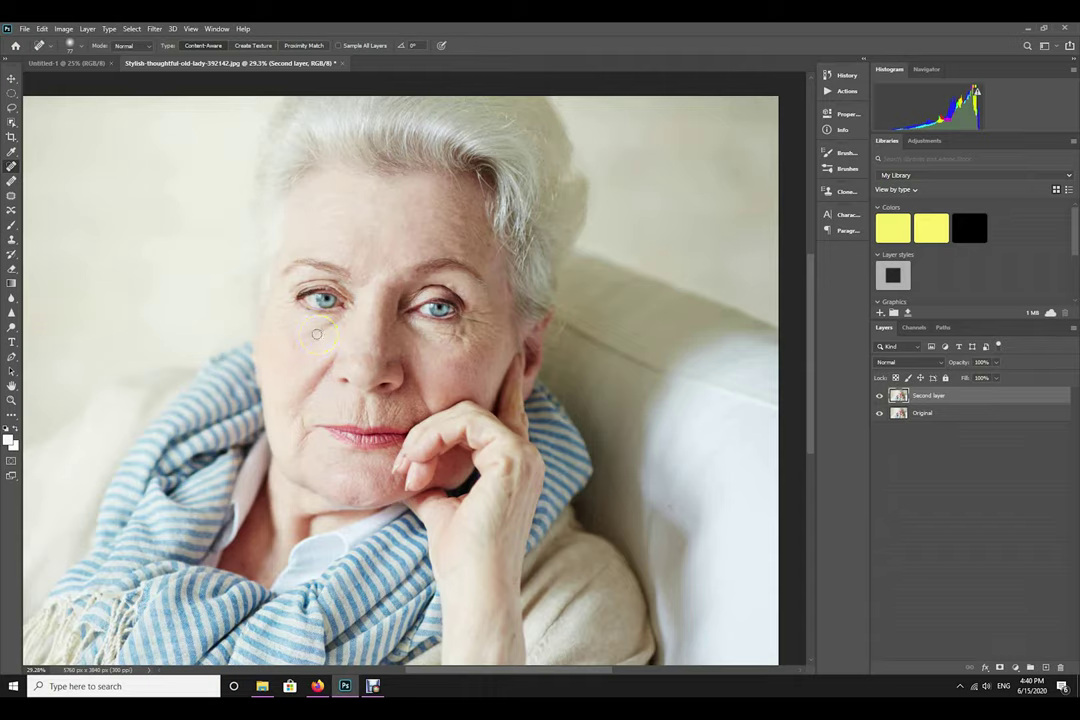
Heal the wrinkles under the left eye and on the upper eyelid.
{"action": "mouse_move", "coordinate": [320, 330]}
{"action": "left_mouse_down"}
{"action": "mouse_move", "coordinate": [285, 318]}
{"action": "mouse_move", "coordinate": [303, 352]}
{"action": "mouse_move", "coordinate": [340, 313]}
{"action": "left_mouse_up"}
{"action": "left_click", "coordinate": [289, 333]}
{"action": "left_click_drag", "start_coordinate": [333, 283], "coordinate": [313, 282]}
{"action": "left_click_drag", "start_coordinate": [318, 282], "coordinate": [306, 279]}
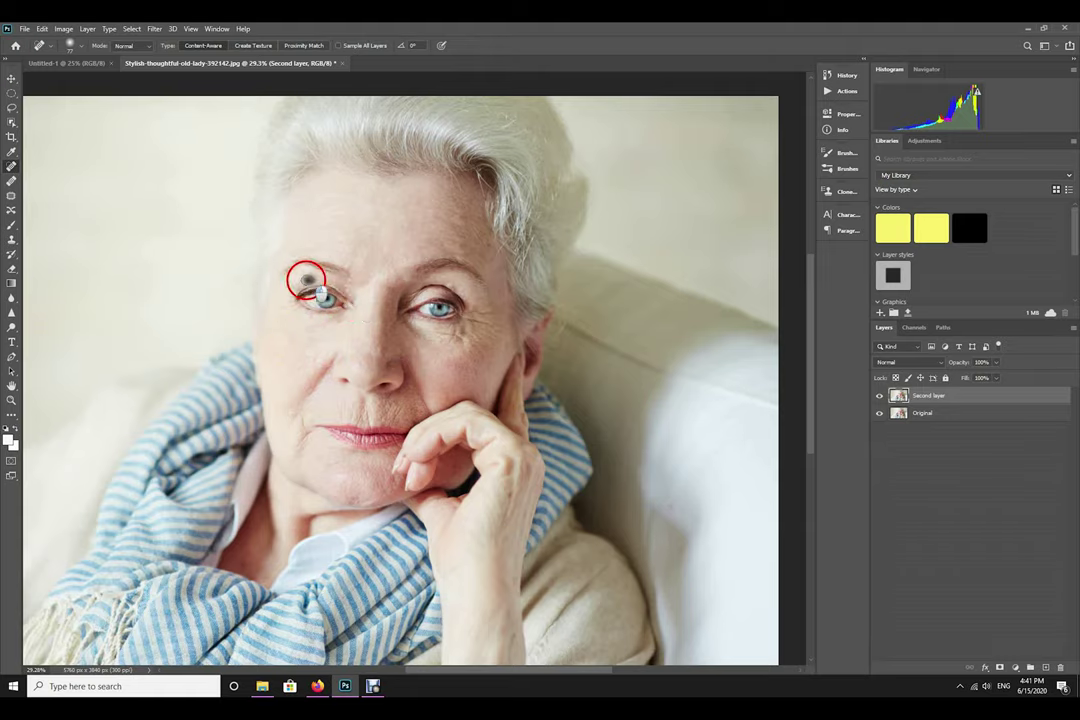
{"action": "scroll", "coordinate": [409, 377], "scroll_direction": "up", "scroll_amount": 3}
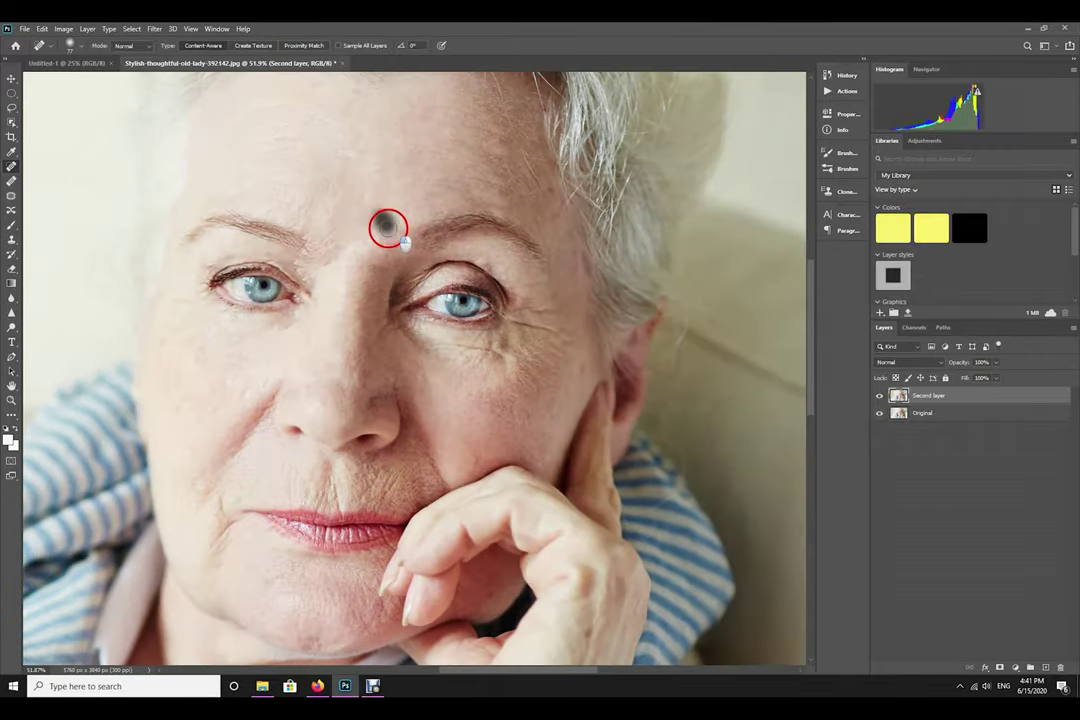
Heal the eyelid wrinkles, crow's-feet, under-eye lines and cheek spots.
{"action": "left_click_drag", "start_coordinate": [495, 280], "coordinate": [446, 265]}
{"action": "mouse_move", "coordinate": [537, 289]}
{"action": "left_mouse_down"}
{"action": "mouse_move", "coordinate": [547, 285]}
{"action": "mouse_move", "coordinate": [525, 299]}
{"action": "mouse_move", "coordinate": [554, 352]}
{"action": "left_mouse_up"}
{"action": "mouse_move", "coordinate": [434, 349]}
{"action": "left_mouse_down"}
{"action": "mouse_move", "coordinate": [494, 361]}
{"action": "mouse_move", "coordinate": [430, 364]}
{"action": "mouse_move", "coordinate": [465, 362]}
{"action": "mouse_move", "coordinate": [407, 322]}
{"action": "left_mouse_up"}
{"action": "left_click_drag", "start_coordinate": [514, 340], "coordinate": [545, 362]}
{"action": "left_click", "coordinate": [560, 332]}
{"action": "left_click", "coordinate": [528, 340]}
{"action": "left_click", "coordinate": [458, 366]}
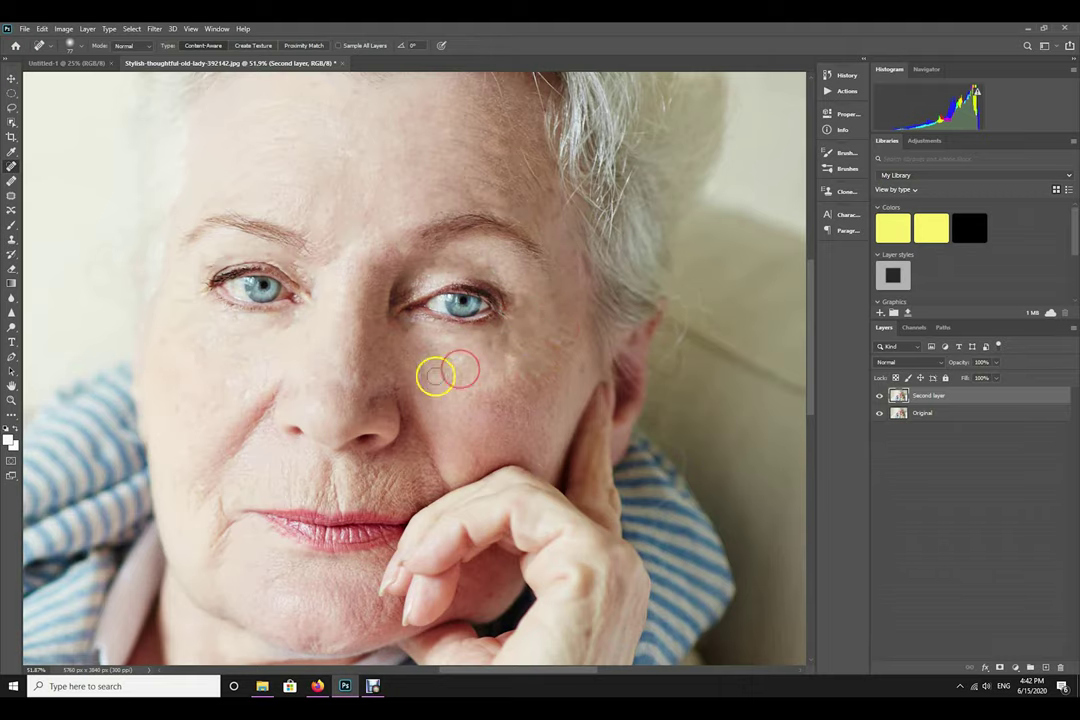
{"action": "left_click", "coordinate": [506, 337]}
{"action": "left_click", "coordinate": [557, 345]}
{"action": "left_click_drag", "start_coordinate": [512, 345], "coordinate": [533, 361]}
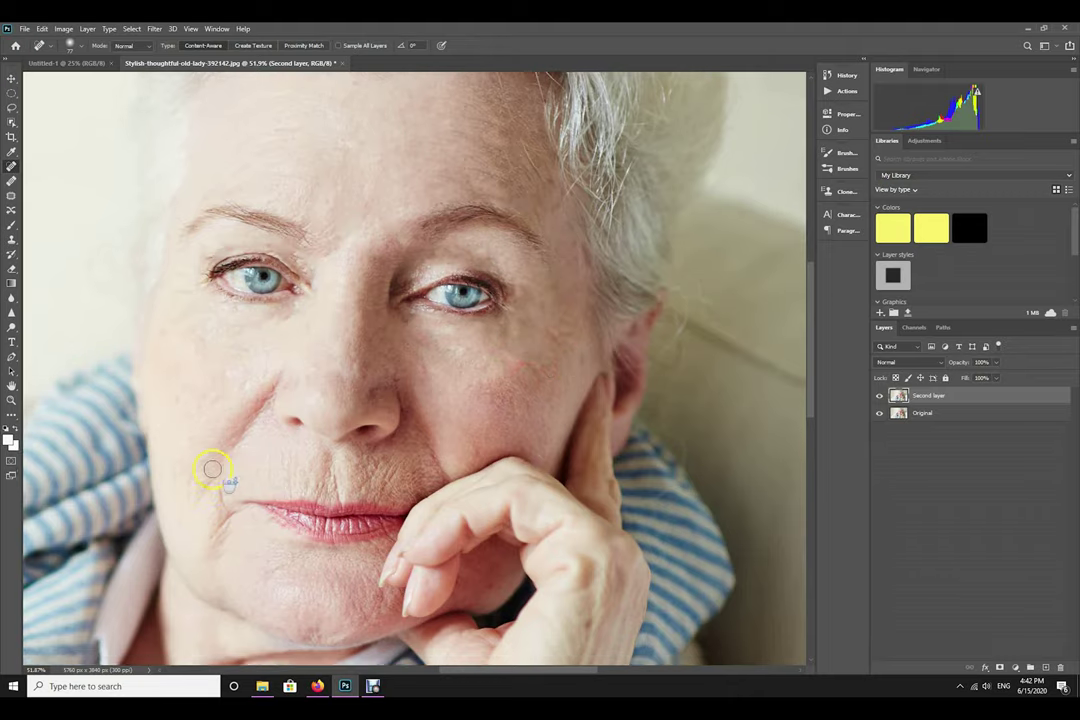
Heal the spots around both eyes and the lines on the left cheek and chin.
{"action": "scroll", "coordinate": [549, 287], "scroll_direction": "down", "scroll_amount": 3}
{"action": "left_click", "coordinate": [566, 238]}
{"action": "left_click", "coordinate": [542, 224]}
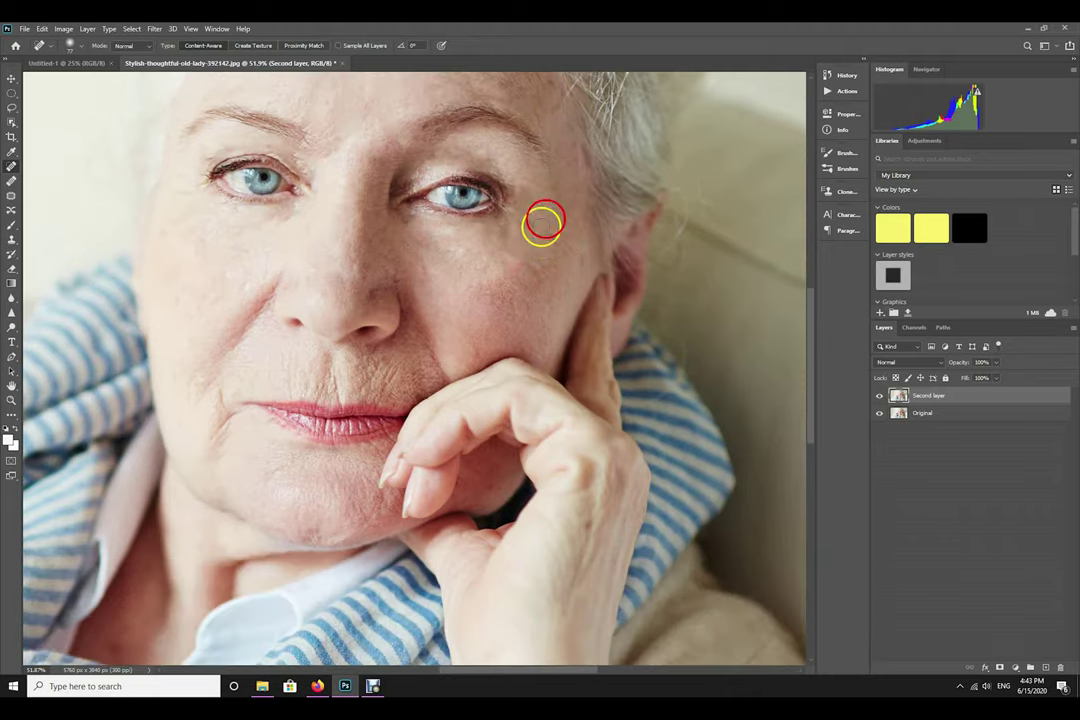
{"action": "scroll", "coordinate": [413, 323], "scroll_direction": "down", "scroll_amount": 1}
{"action": "left_click", "coordinate": [250, 132]}
{"action": "left_click", "coordinate": [284, 191]}
{"action": "left_click", "coordinate": [260, 150]}
{"action": "left_click", "coordinate": [252, 130]}
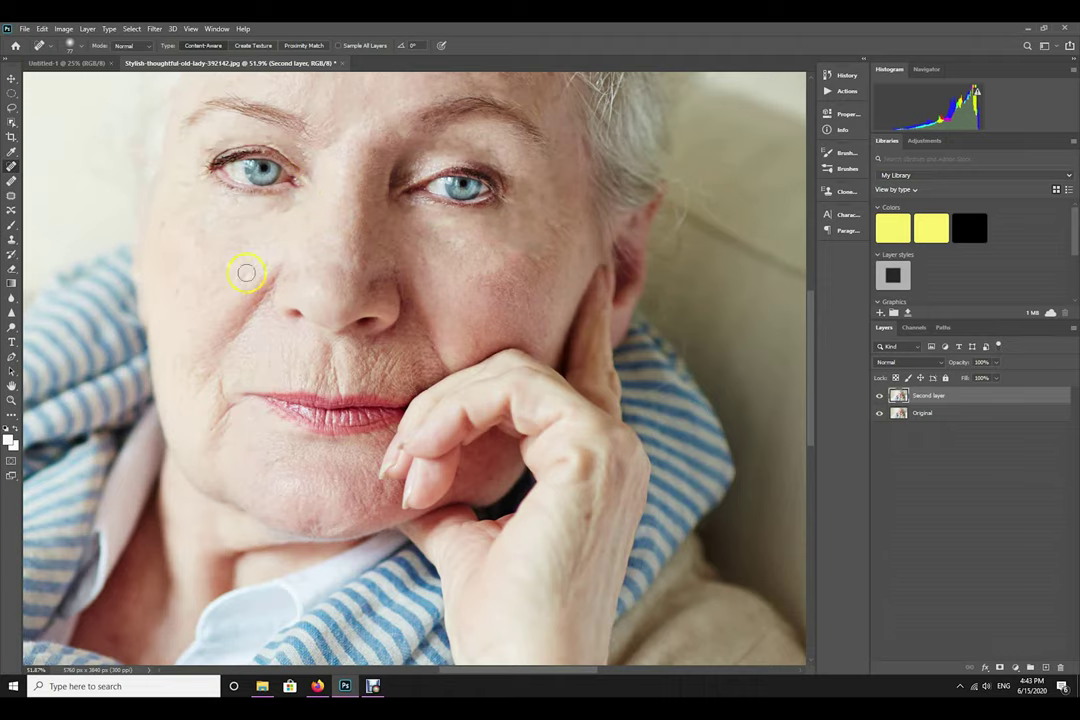
{"action": "mouse_move", "coordinate": [290, 206]}
{"action": "left_mouse_down"}
{"action": "mouse_move", "coordinate": [270, 221]}
{"action": "mouse_move", "coordinate": [224, 224]}
{"action": "mouse_move", "coordinate": [222, 239]}
{"action": "left_mouse_up"}
{"action": "left_click_drag", "start_coordinate": [229, 410], "coordinate": [198, 436]}
{"action": "left_click", "coordinate": [174, 395]}
{"action": "left_click", "coordinate": [181, 298]}
{"action": "left_click_drag", "start_coordinate": [225, 230], "coordinate": [193, 224]}
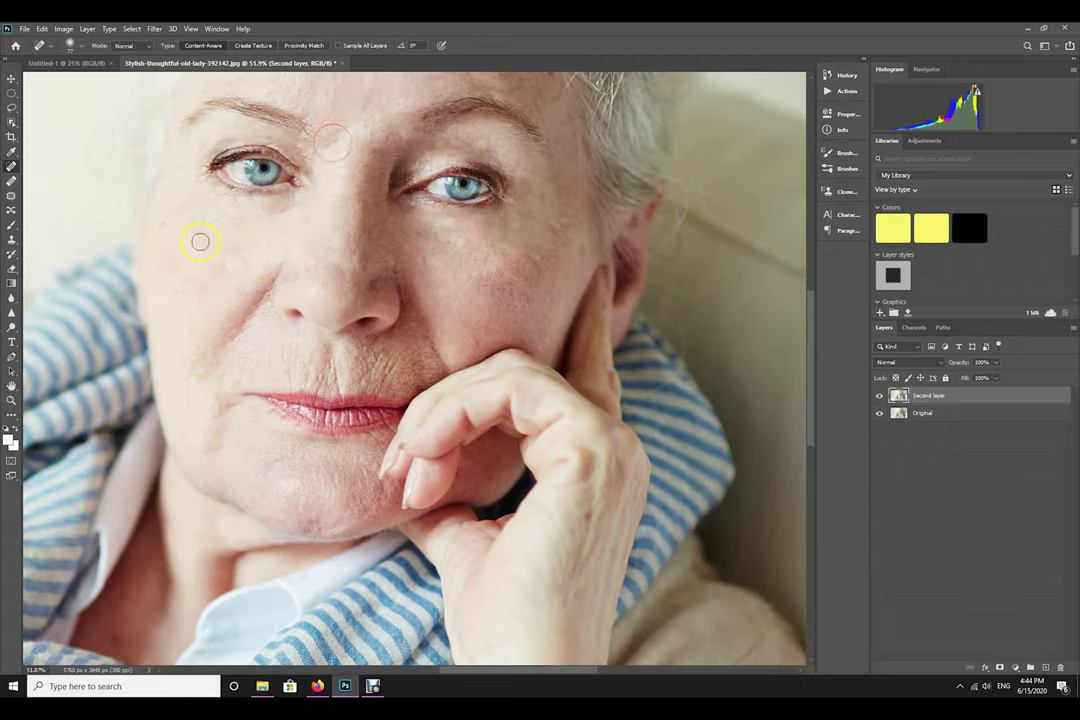
Heal the upper-lip wrinkles, lines under the nose and blemishes on the chin.
{"action": "scroll", "coordinate": [316, 284], "scroll_direction": "down", "scroll_amount": 2}
{"action": "left_click", "coordinate": [327, 291]}
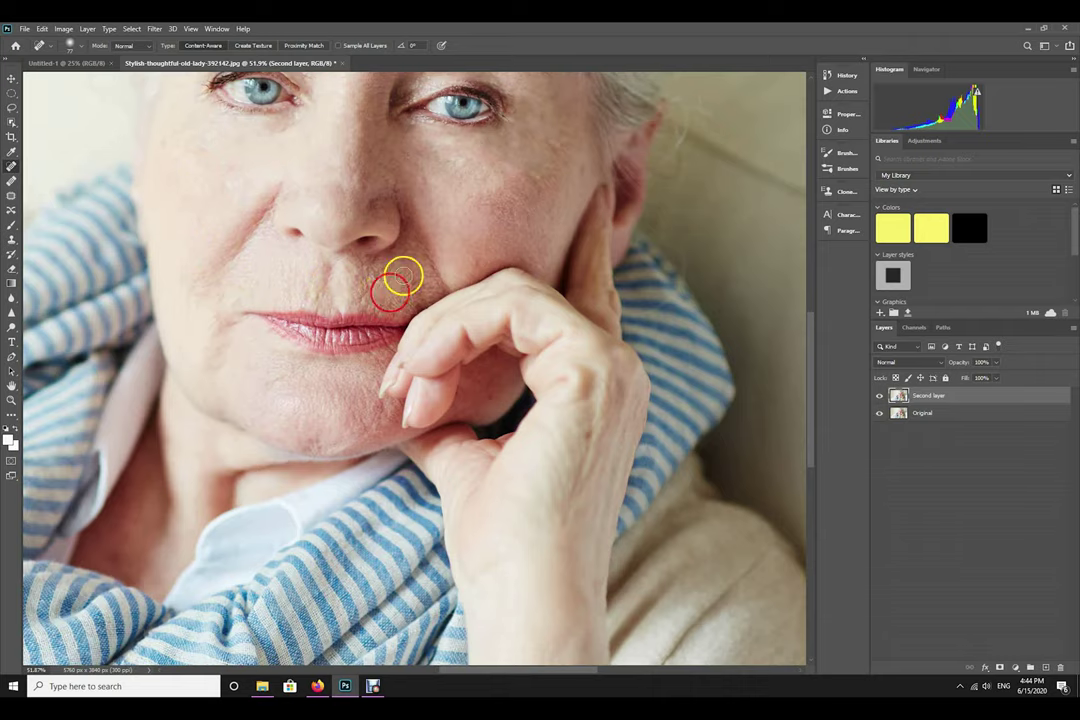
{"action": "left_click_drag", "start_coordinate": [354, 289], "coordinate": [376, 295]}
{"action": "left_click", "coordinate": [350, 299]}
{"action": "left_click", "coordinate": [366, 207]}
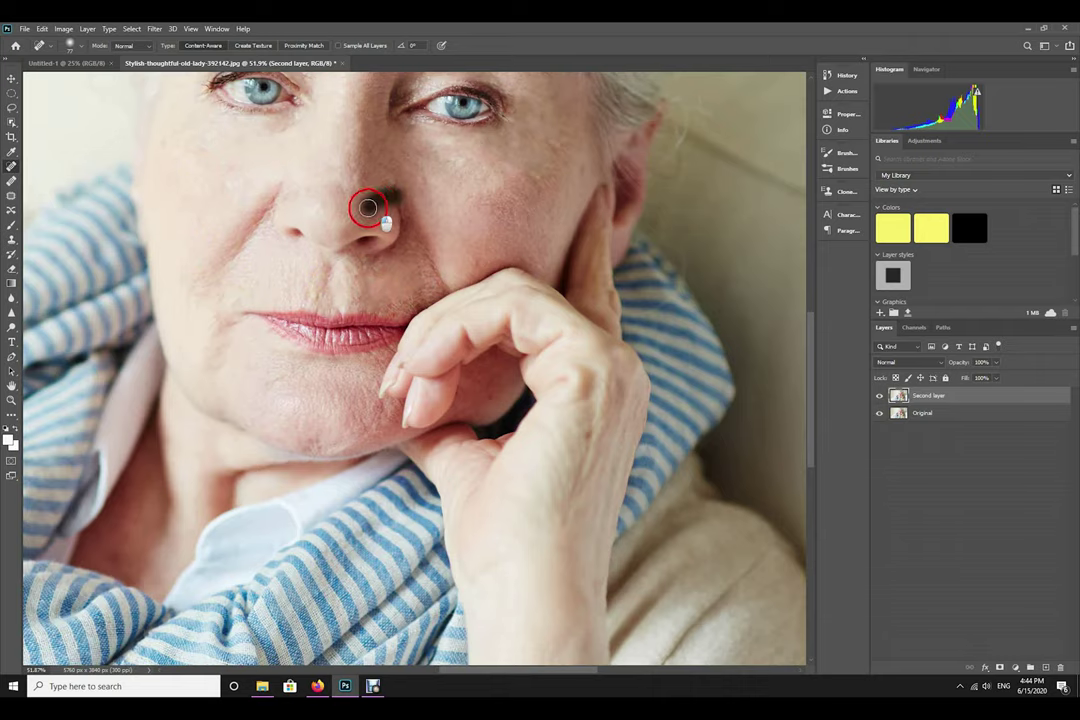
{"action": "left_click", "coordinate": [232, 387]}
{"action": "left_click_drag", "start_coordinate": [217, 357], "coordinate": [188, 312]}
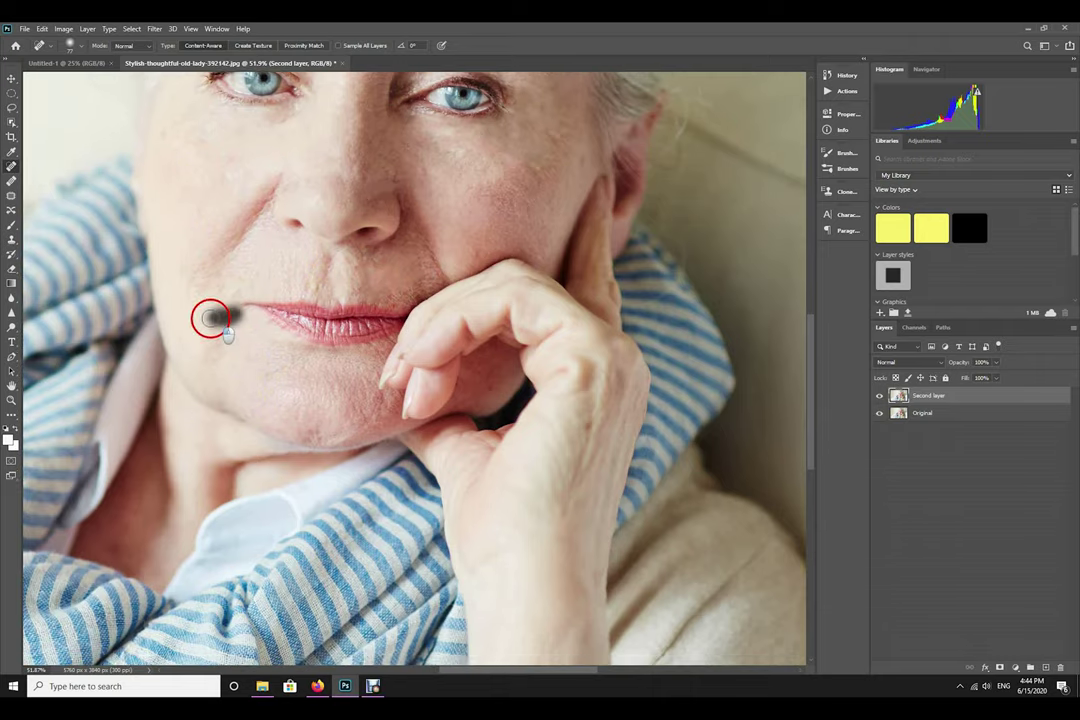
{"action": "left_click", "coordinate": [280, 277]}
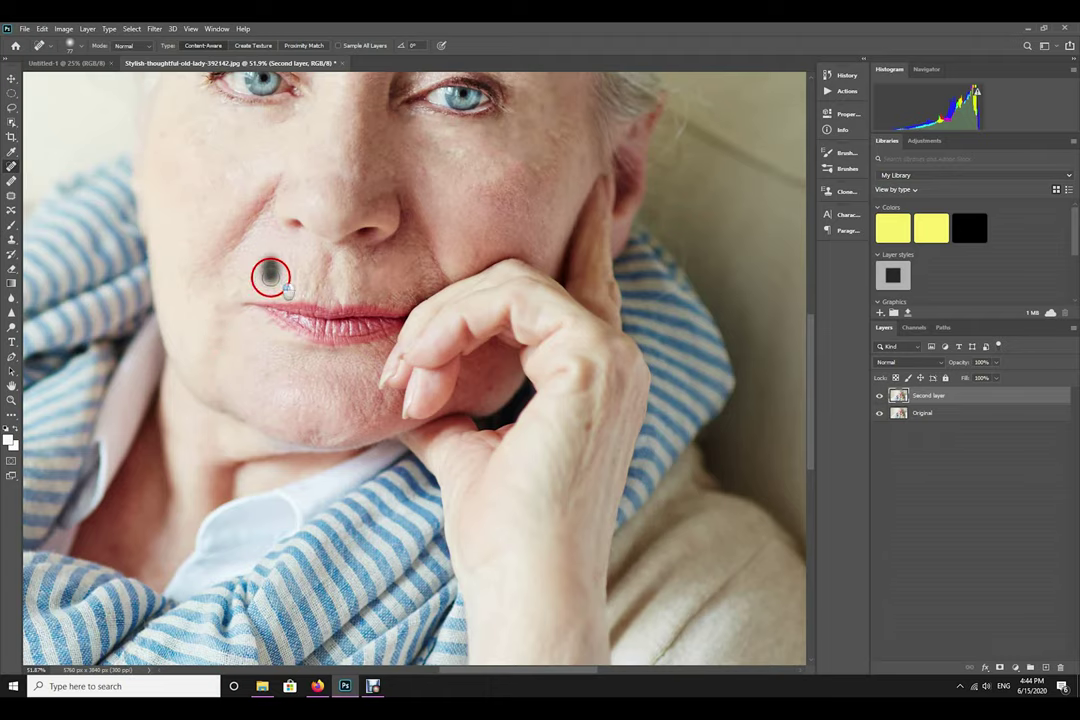
{"action": "left_click_drag", "start_coordinate": [330, 256], "coordinate": [327, 285]}
{"action": "left_click", "coordinate": [316, 287]}
{"action": "left_click", "coordinate": [219, 299]}
{"action": "left_click", "coordinate": [368, 430]}
{"action": "left_click_drag", "start_coordinate": [368, 430], "coordinate": [345, 424]}
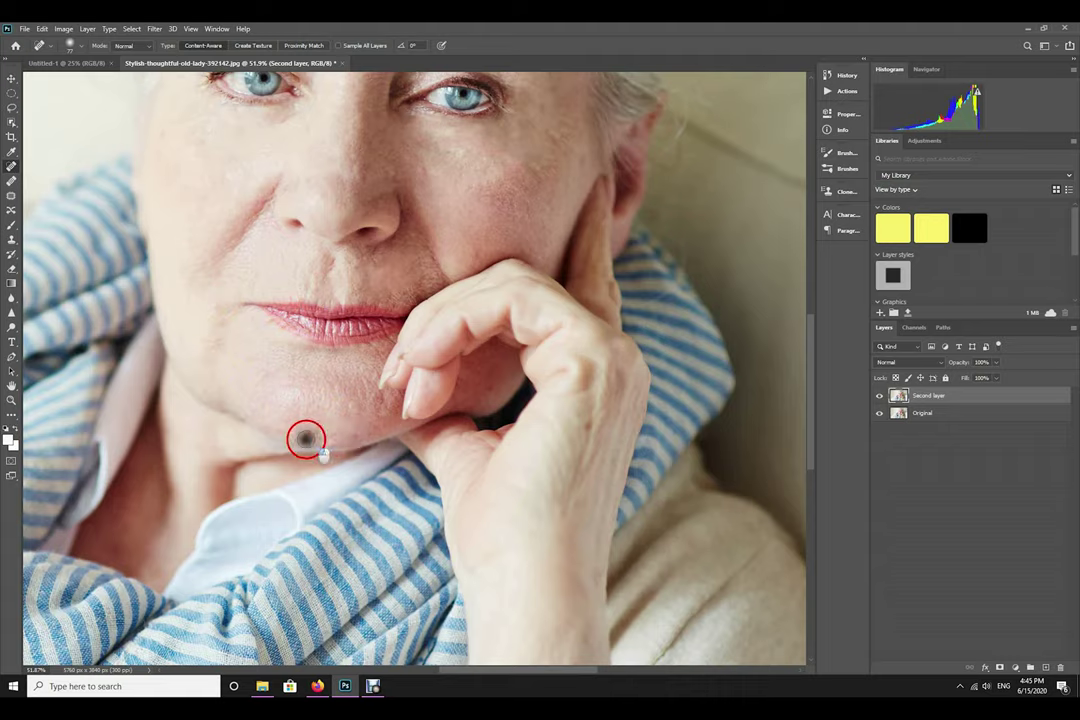
{"action": "left_click", "coordinate": [354, 417]}
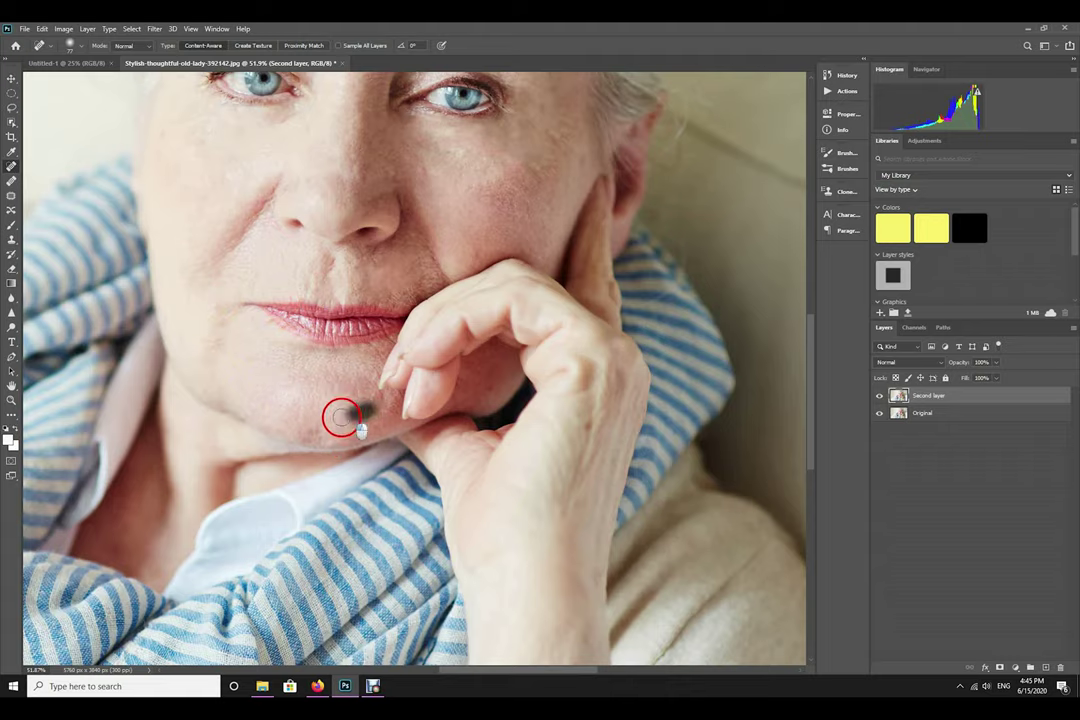
Heal the frown line and nose spots, then fit the whole photo on screen.
{"action": "scroll", "coordinate": [229, 378], "scroll_direction": "up", "scroll_amount": 3}
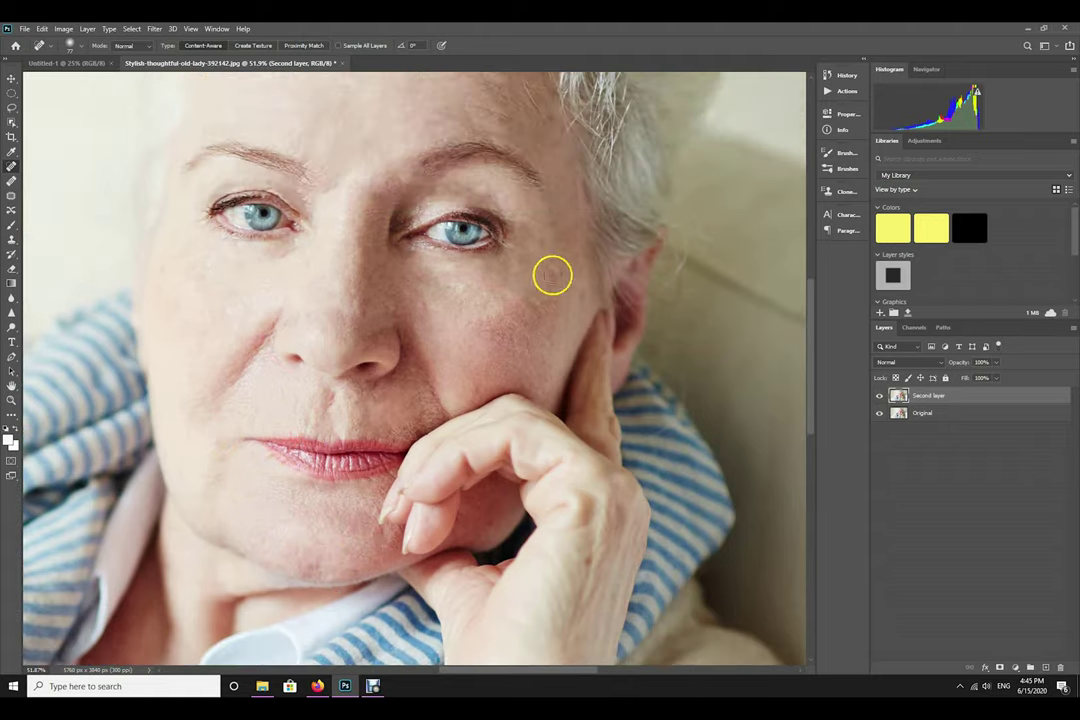
{"action": "left_click_drag", "start_coordinate": [357, 170], "coordinate": [366, 270]}
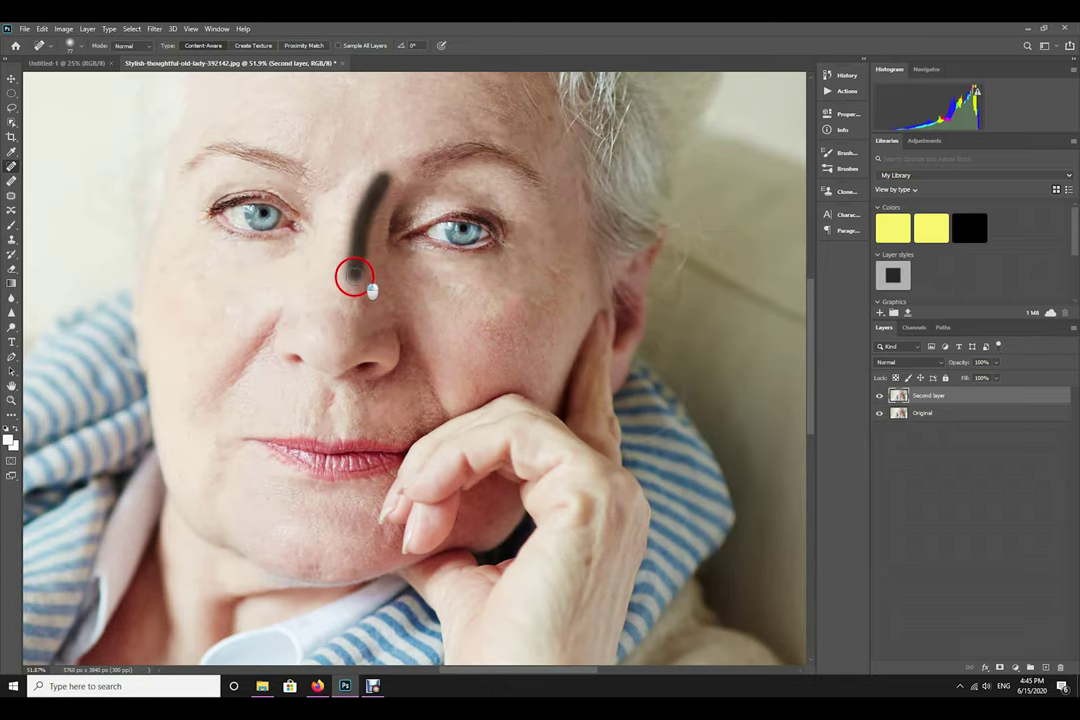
{"action": "left_click", "coordinate": [261, 345]}
{"action": "left_click", "coordinate": [362, 250]}
{"action": "left_click", "coordinate": [352, 282]}
{"action": "left_click", "coordinate": [359, 185]}
{"action": "scroll", "coordinate": [381, 242], "scroll_direction": "down", "scroll_amount": 1}
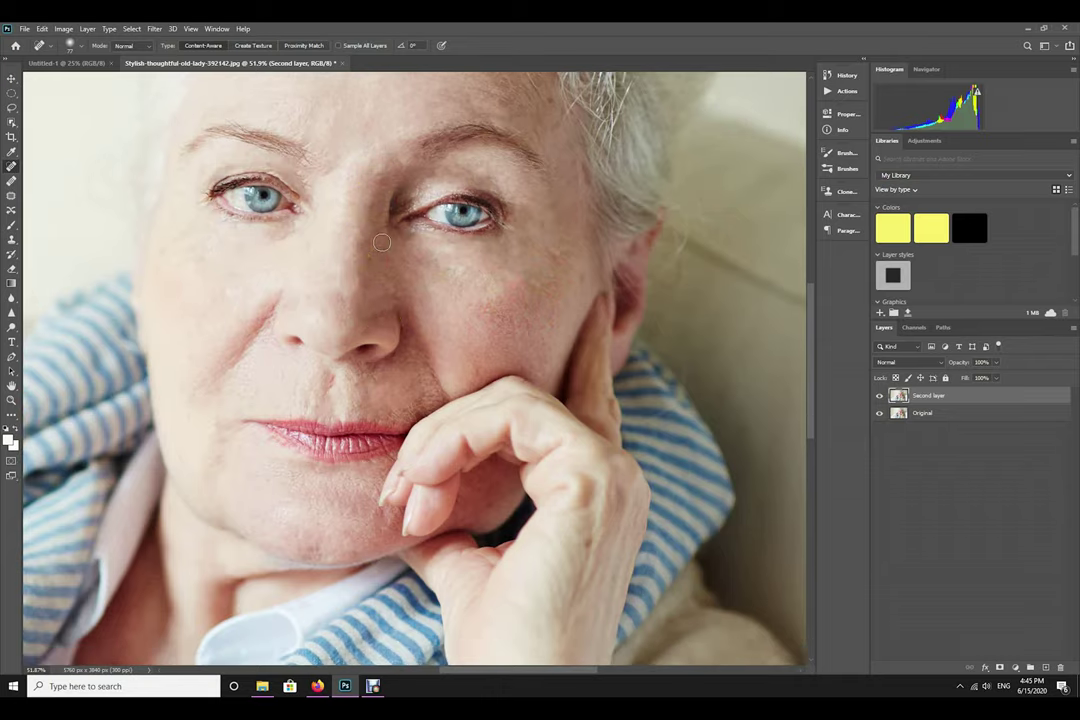
{"action": "key", "text": "ctrl+0"}
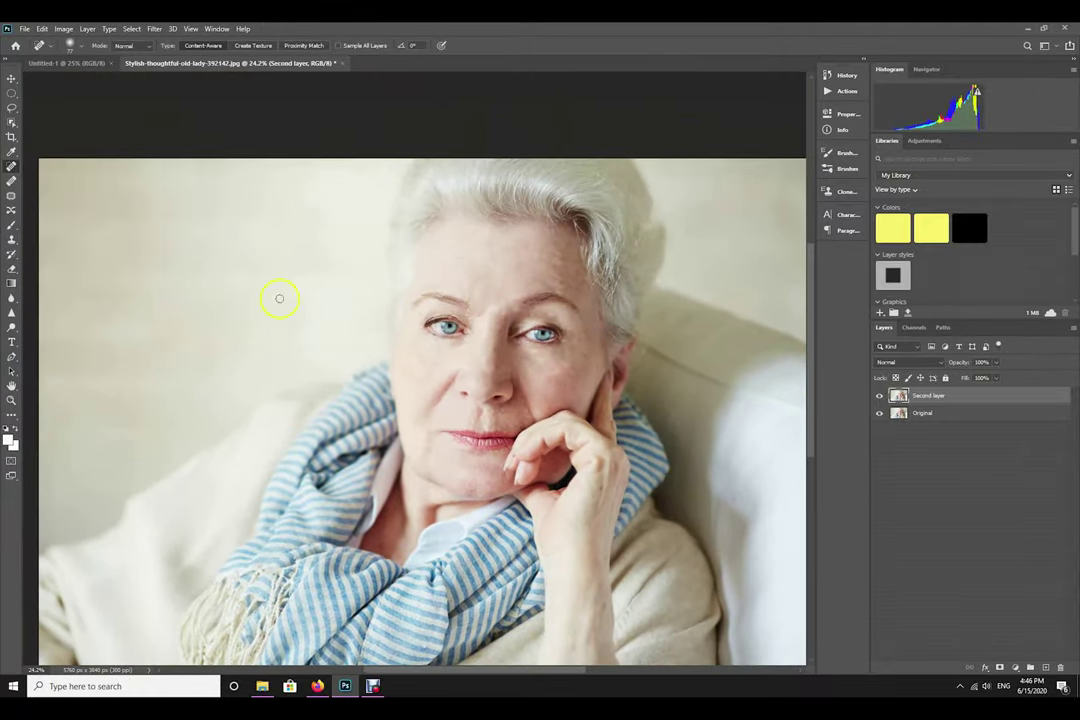
{"action": "left_click_drag", "start_coordinate": [277, 296], "coordinate": [241, 246]}
{"action": "left_click", "coordinate": [25, 29]}
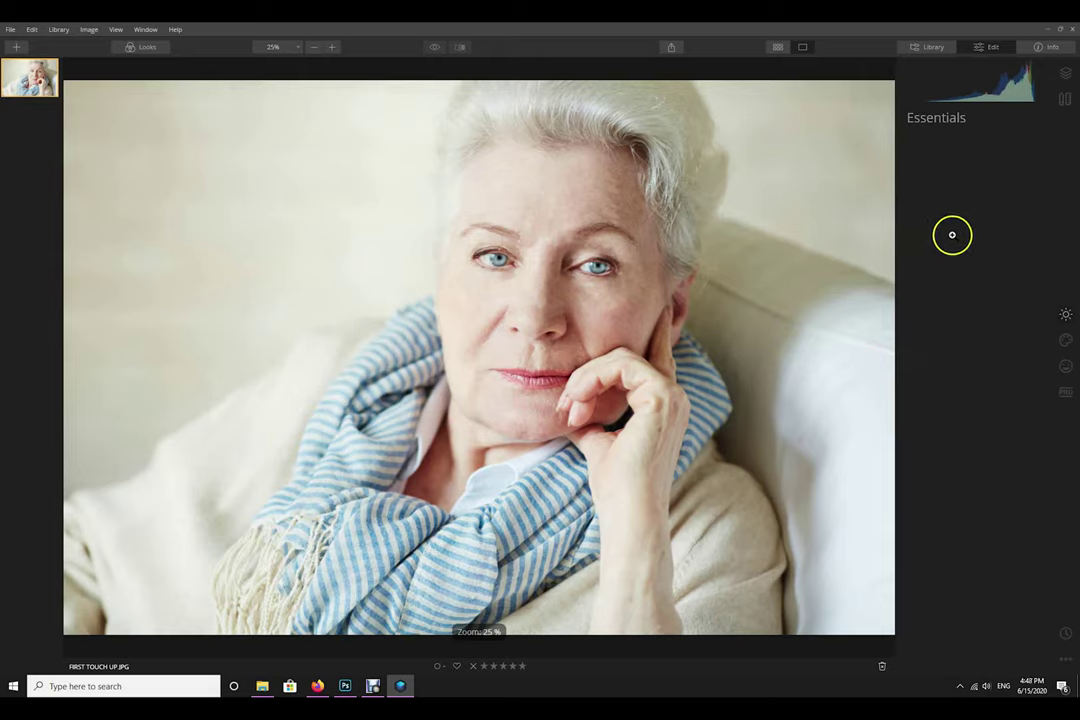
Redisplay the Edit tools and expand AI Skin Enhancer under the Portrait category.
{"action": "left_click", "coordinate": [995, 47]}
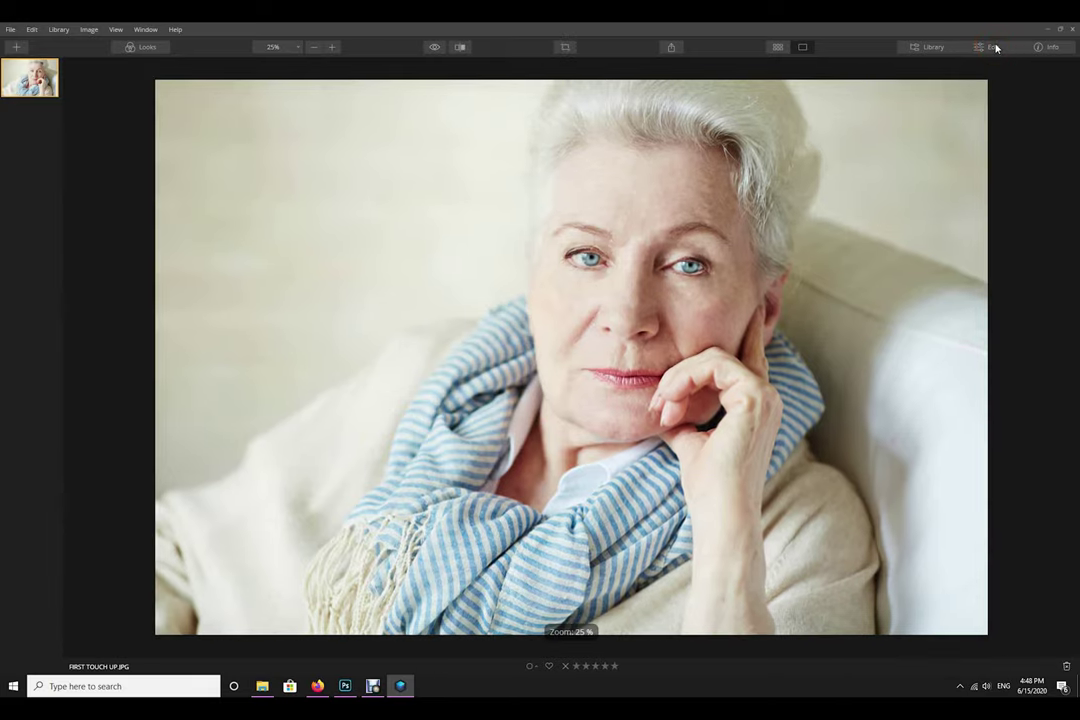
{"action": "left_click", "coordinate": [992, 48]}
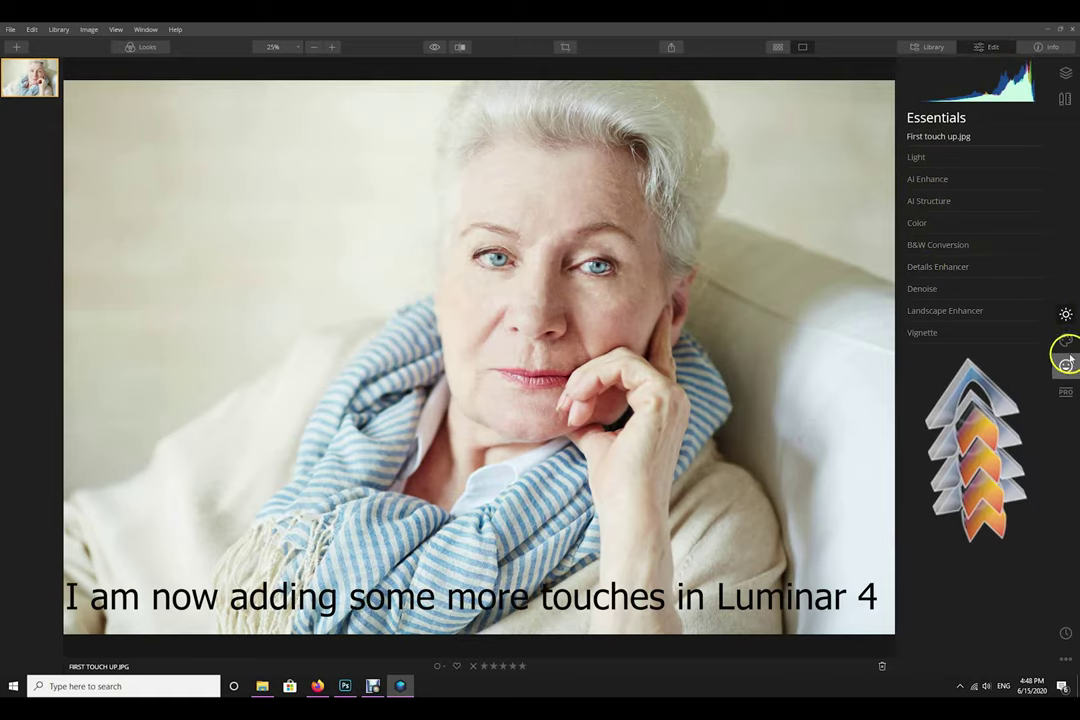
{"action": "left_click", "coordinate": [1066, 366]}
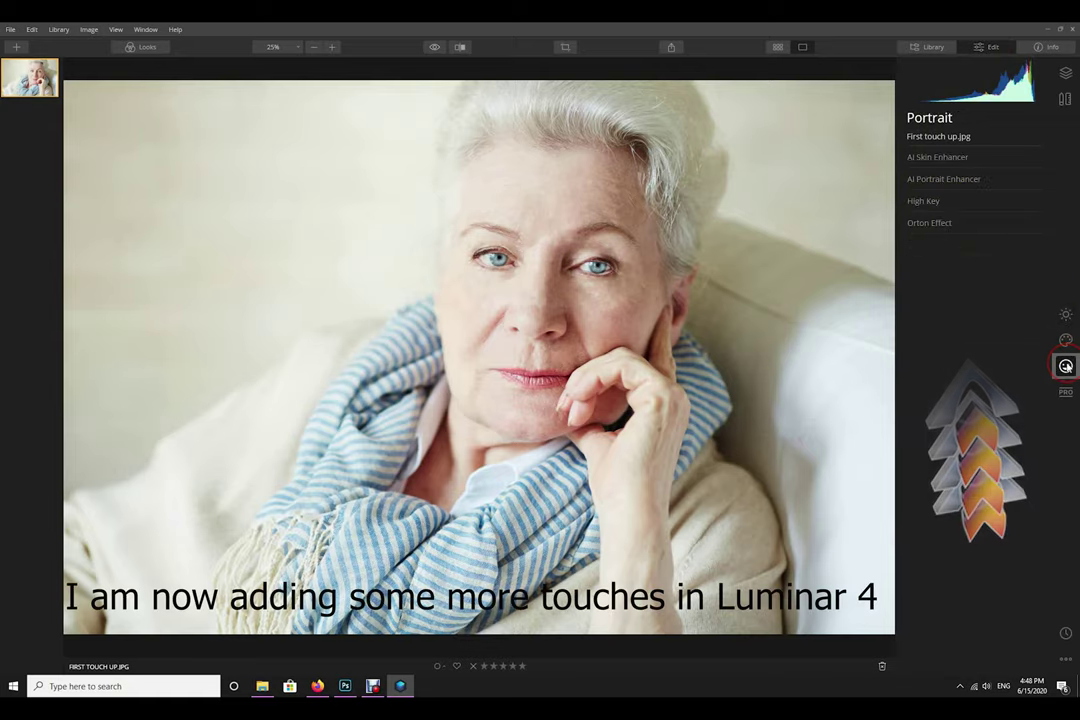
{"action": "left_click", "coordinate": [936, 157]}
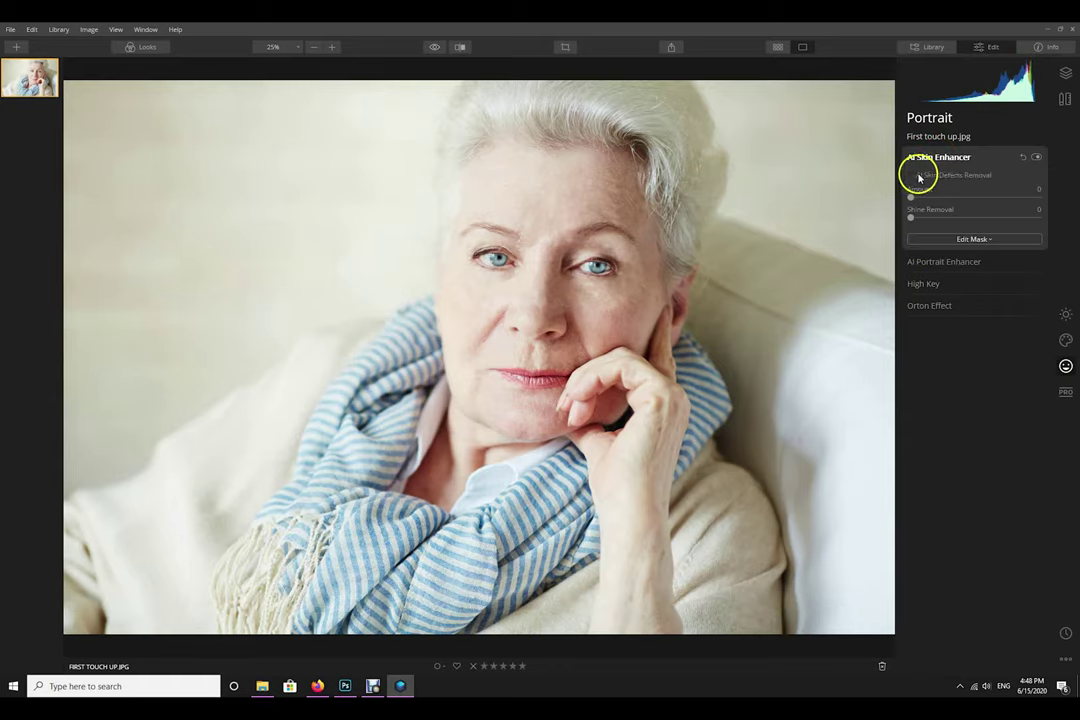
Set the AI Skin Enhancer Amount to 100, compare it off and on, then collapse it.
{"action": "left_click_drag", "start_coordinate": [912, 196], "coordinate": [1060, 200]}
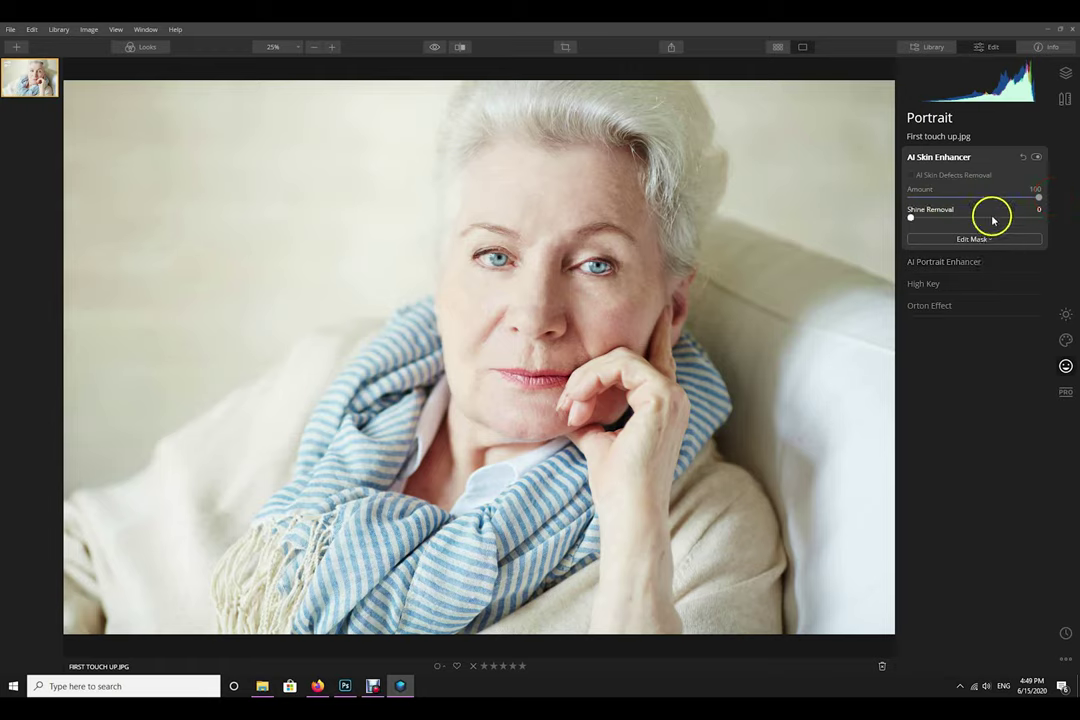
{"action": "left_click", "coordinate": [1036, 157]}
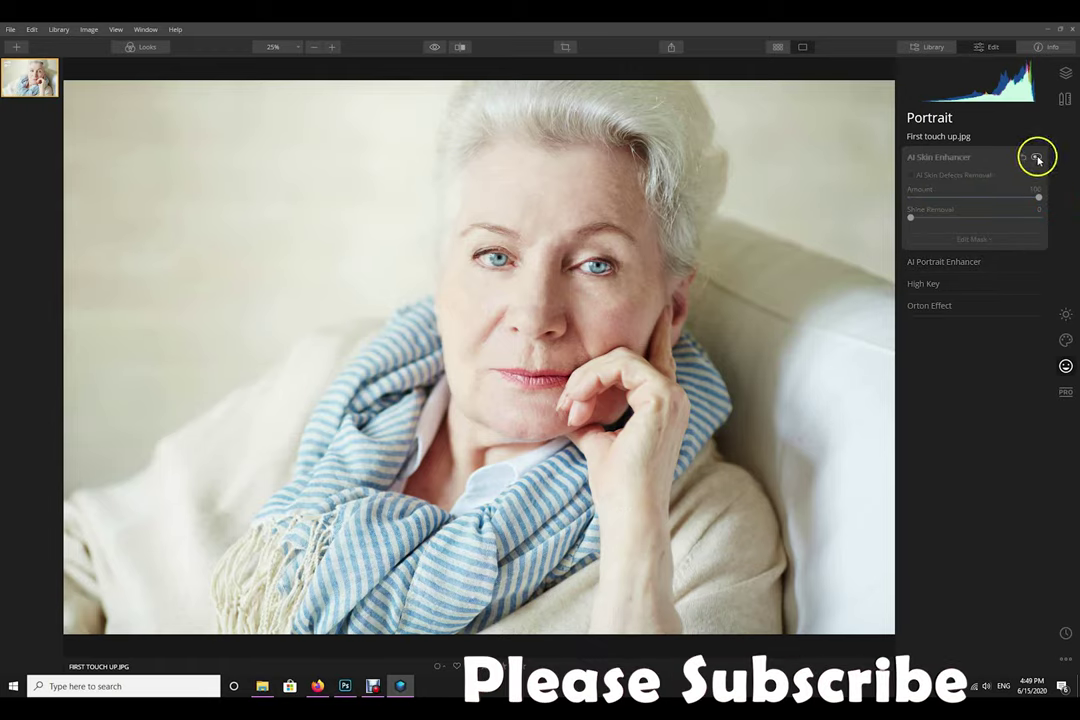
{"action": "left_click", "coordinate": [1037, 158]}
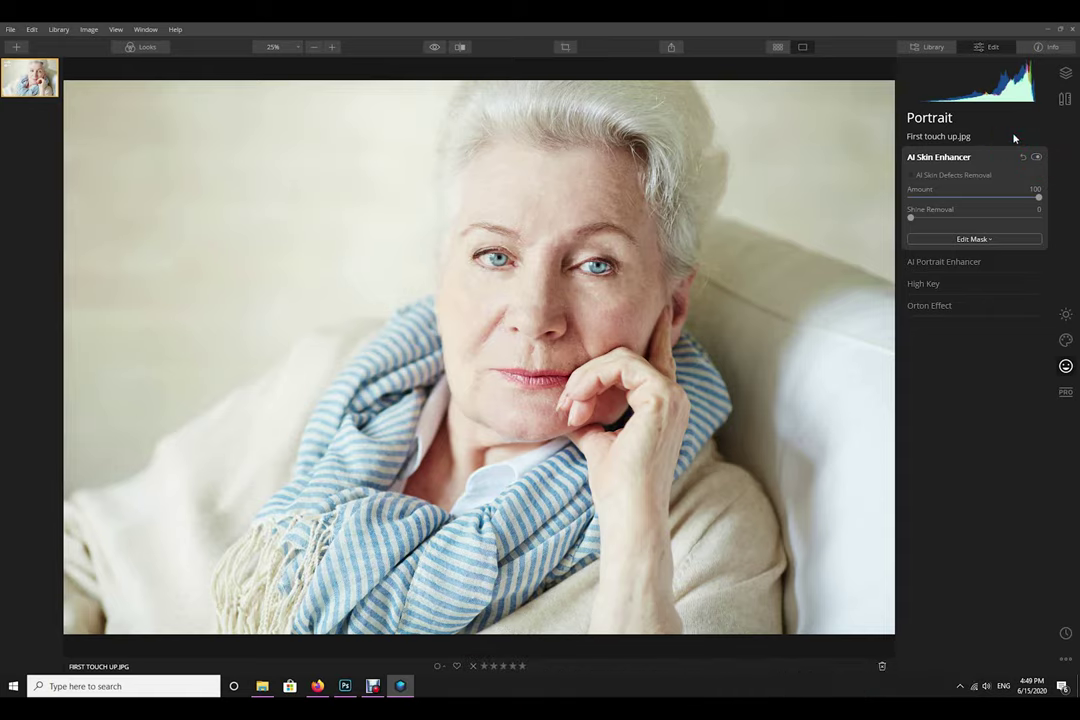
{"action": "left_click", "coordinate": [950, 160]}
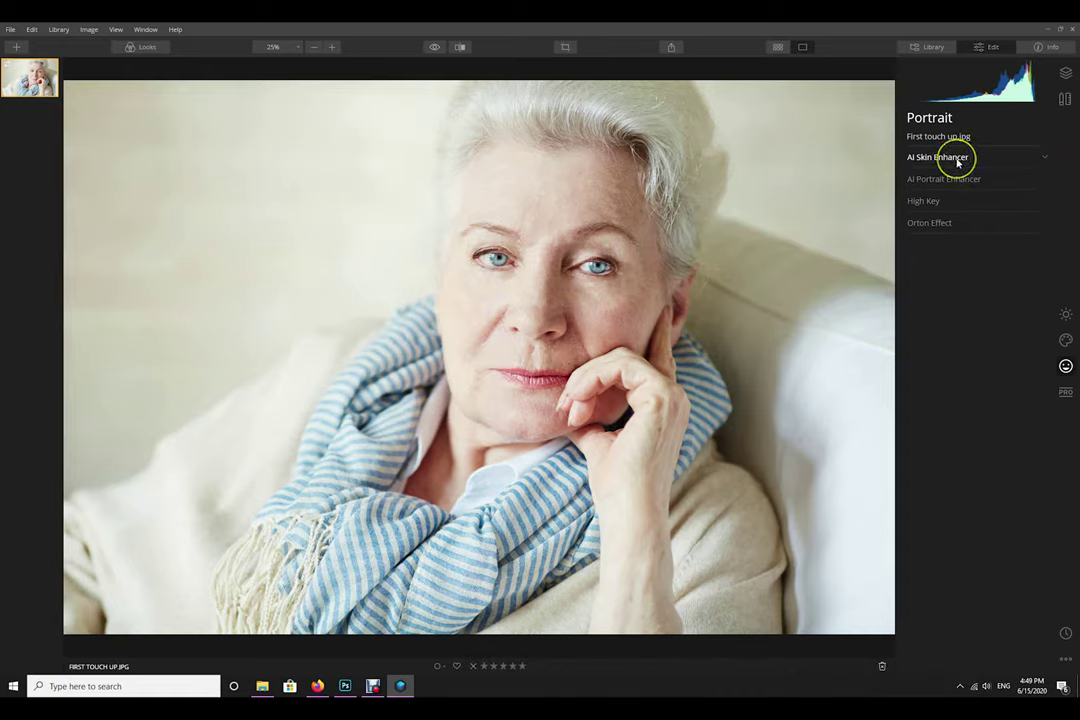
Set Red Eye Removal 42, Eye Whitening 11, Eye Enhancer 16, Dark Circles 33, Eyebrows about 52.
{"action": "left_click", "coordinate": [938, 180]}
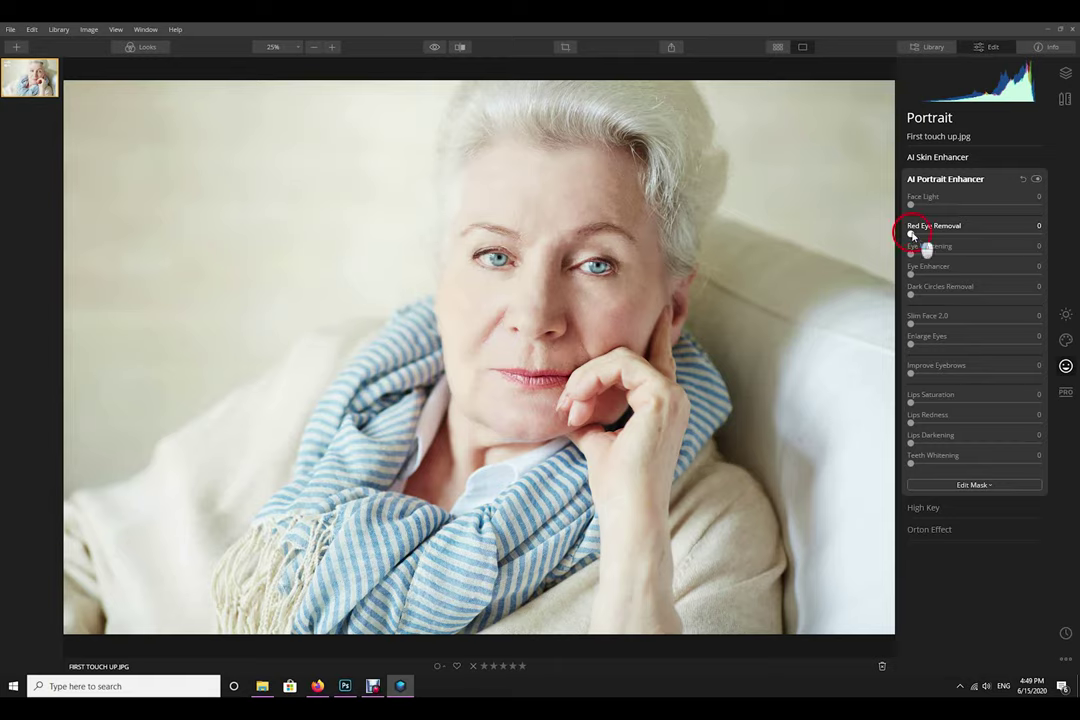
{"action": "left_click_drag", "start_coordinate": [918, 235], "coordinate": [966, 235]}
{"action": "left_click", "coordinate": [911, 255]}
{"action": "left_click_drag", "start_coordinate": [911, 255], "coordinate": [925, 255]}
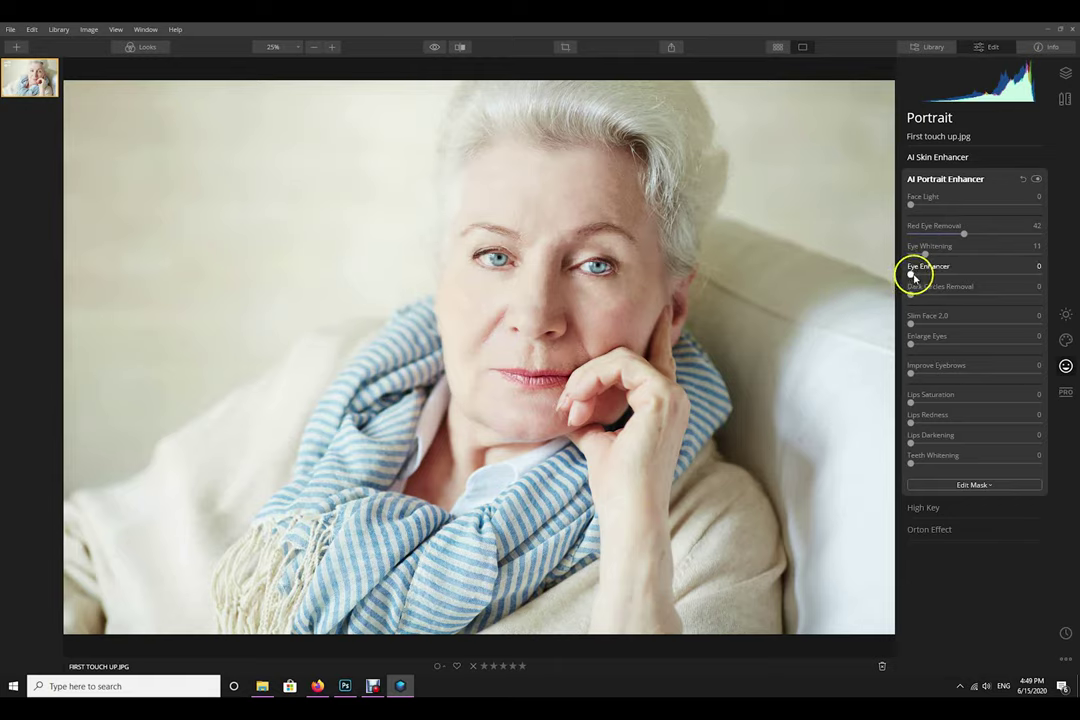
{"action": "left_click_drag", "start_coordinate": [909, 275], "coordinate": [932, 275]}
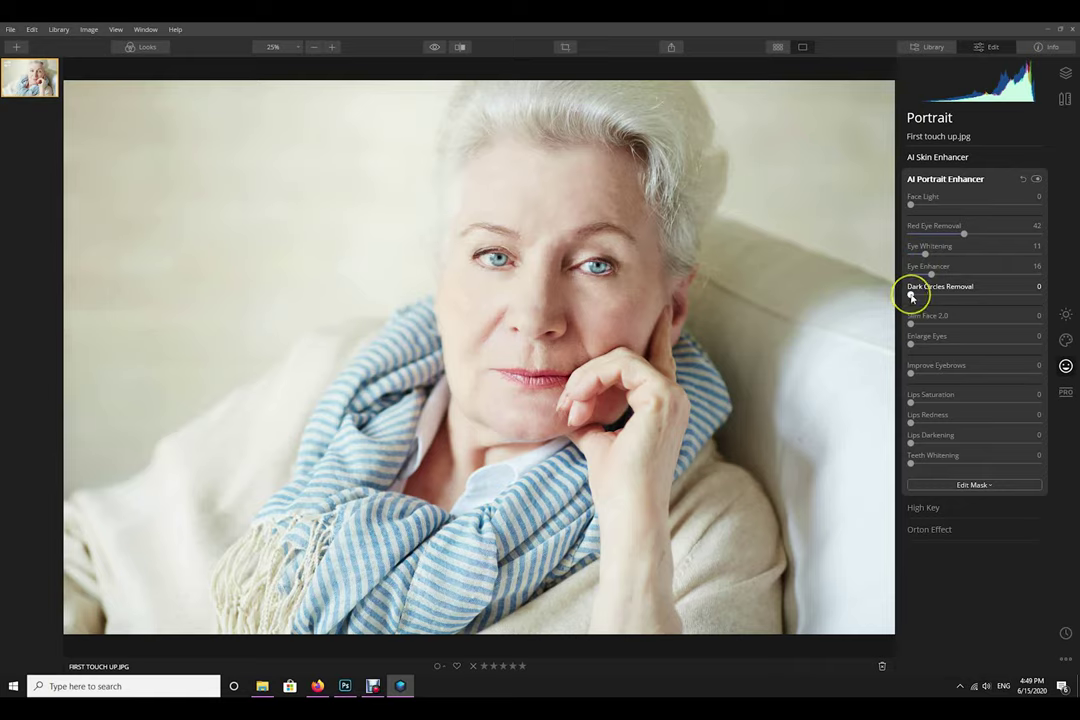
{"action": "left_click_drag", "start_coordinate": [910, 296], "coordinate": [954, 296]}
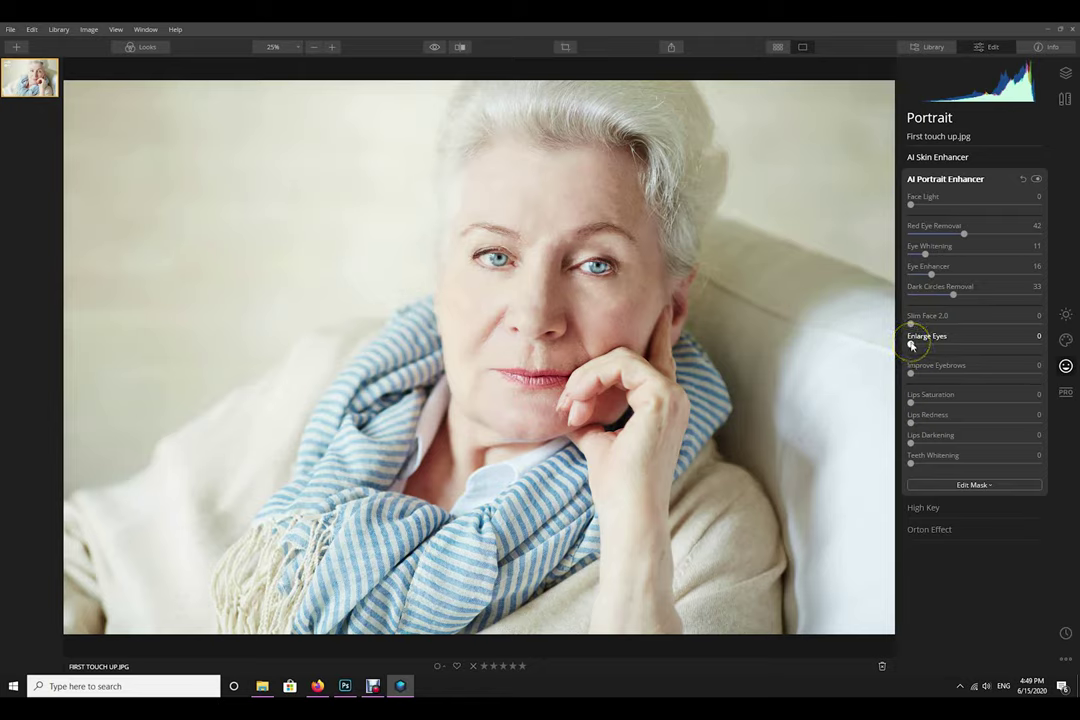
{"action": "left_click", "coordinate": [911, 373]}
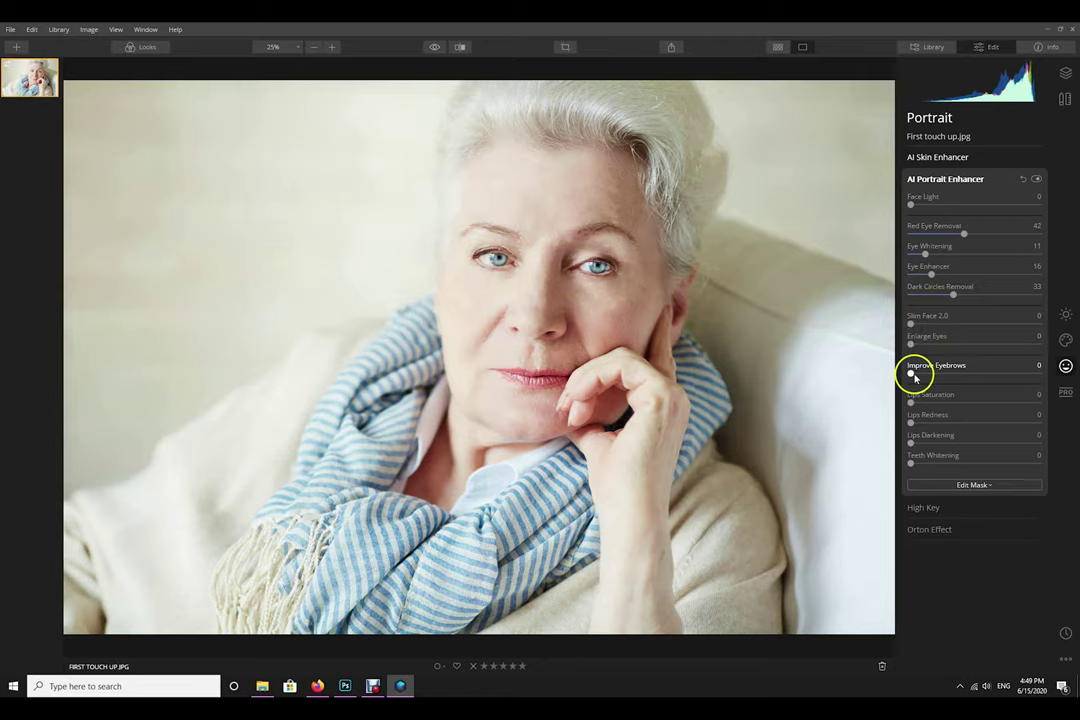
{"action": "left_click_drag", "start_coordinate": [911, 373], "coordinate": [983, 373]}
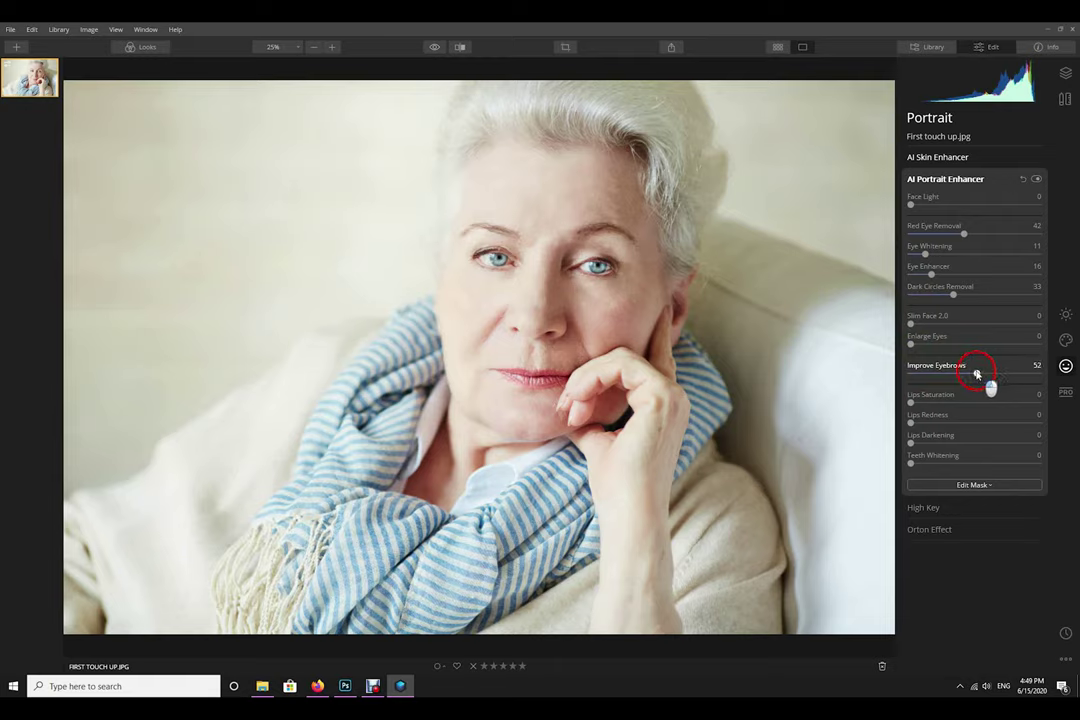
Set Lips Redness 100, Lips Darkening 59 and Lips Saturation 45.
{"action": "left_click", "coordinate": [910, 402]}
{"action": "left_click", "coordinate": [910, 421]}
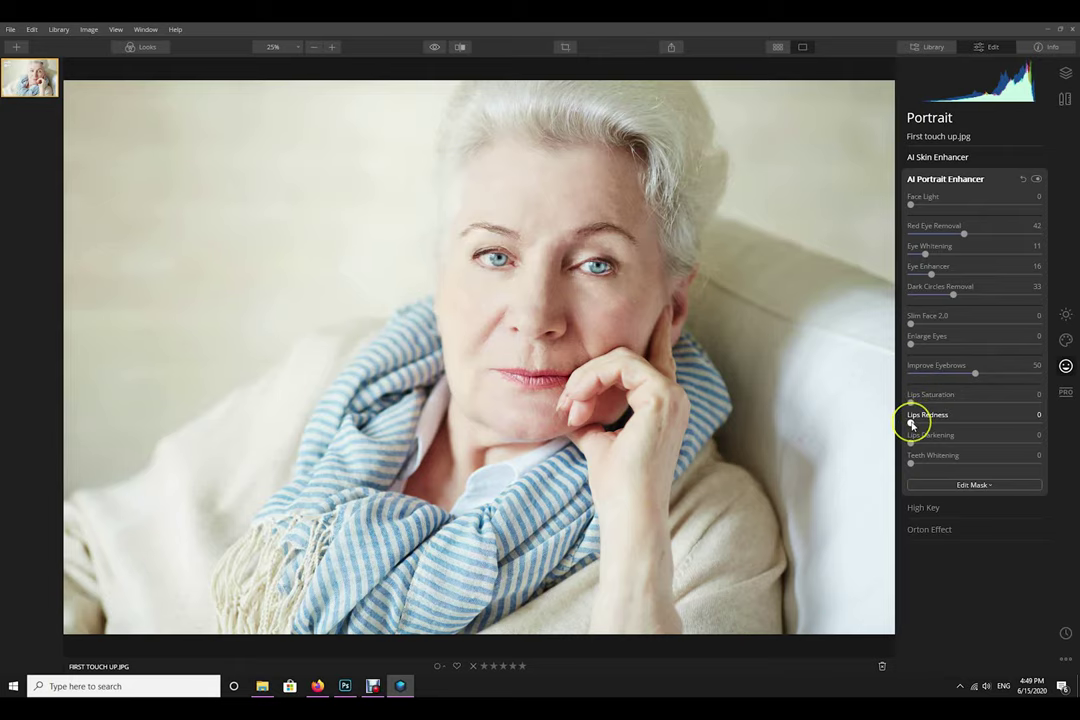
{"action": "left_click_drag", "start_coordinate": [910, 421], "coordinate": [970, 423]}
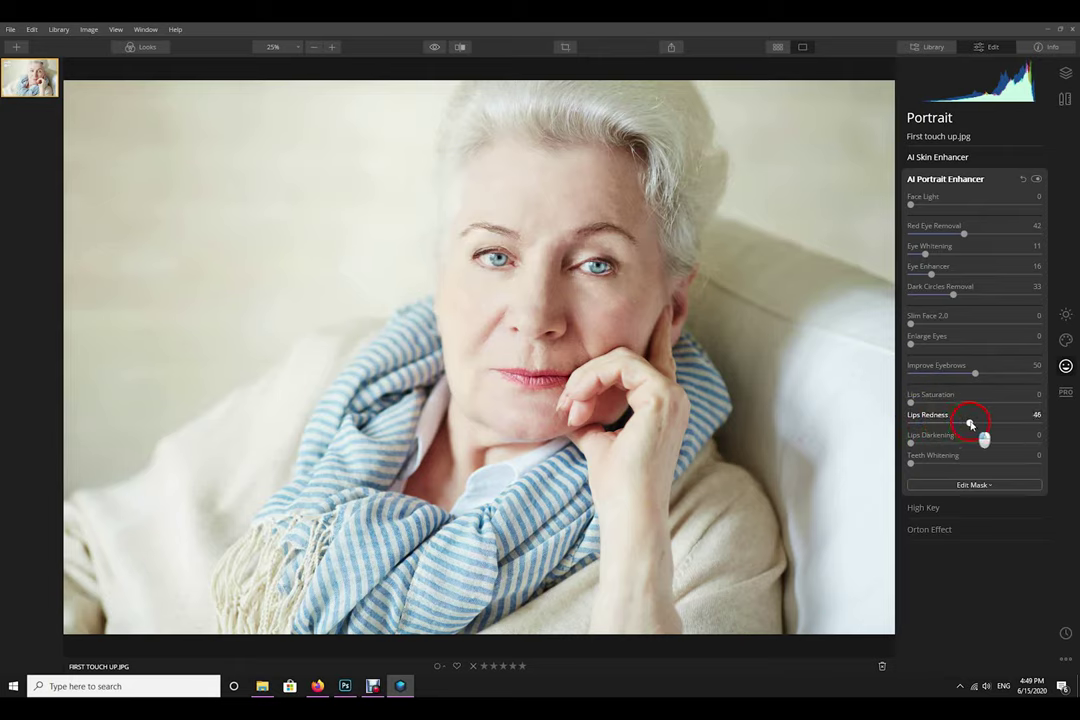
{"action": "left_click_drag", "start_coordinate": [972, 424], "coordinate": [1011, 421]}
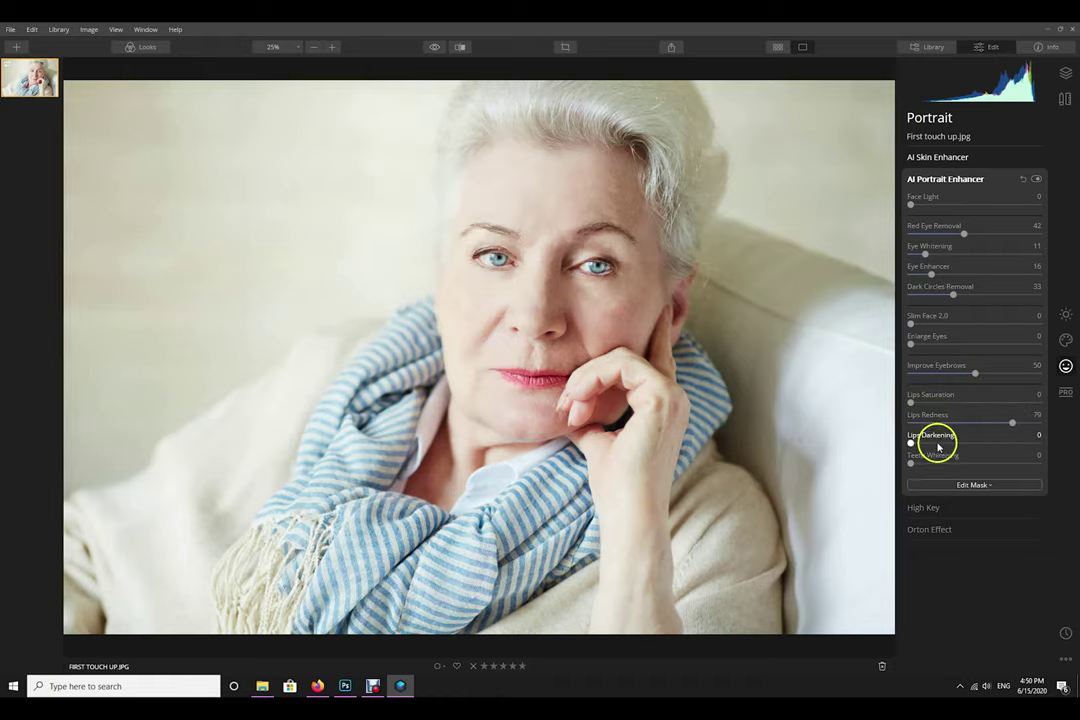
{"action": "left_click_drag", "start_coordinate": [909, 443], "coordinate": [986, 444]}
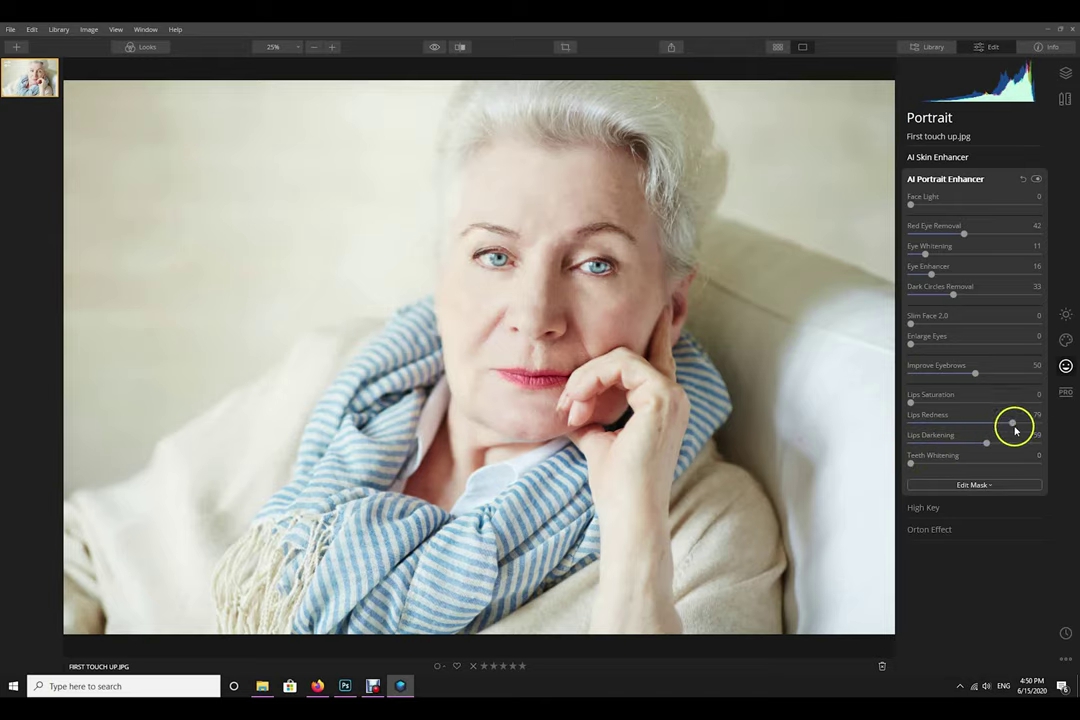
{"action": "left_click_drag", "start_coordinate": [1012, 424], "coordinate": [1044, 424]}
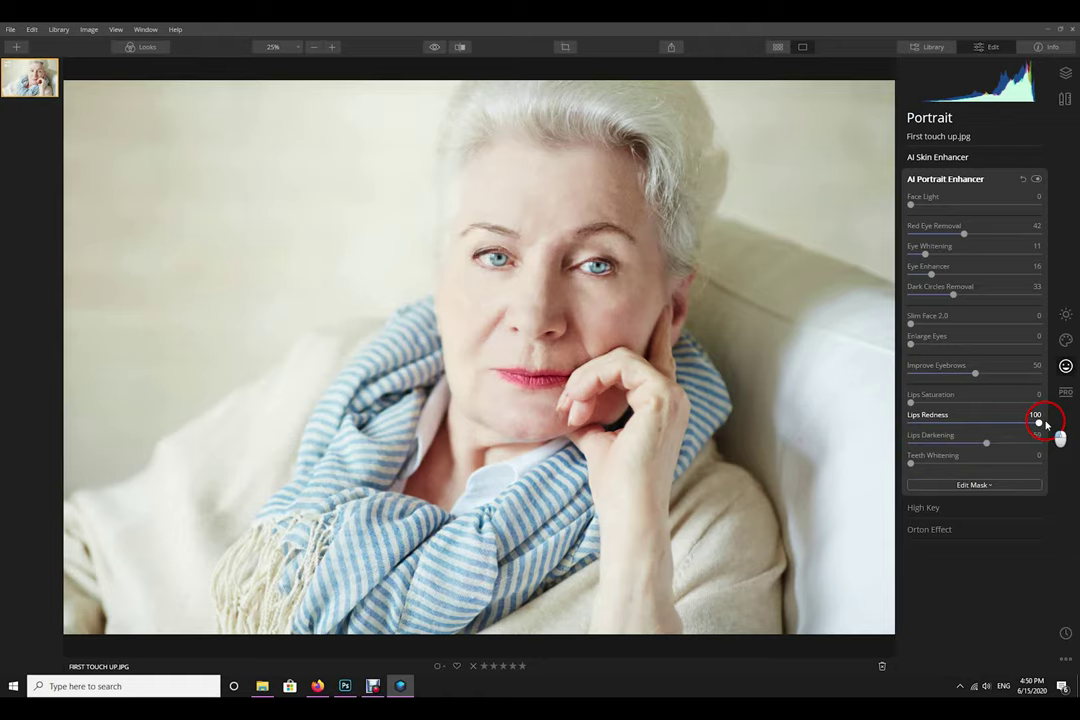
{"action": "mouse_move", "coordinate": [911, 402]}
{"action": "left_mouse_down"}
{"action": "mouse_move", "coordinate": [977, 404]}
{"action": "mouse_move", "coordinate": [968, 404]}
{"action": "left_mouse_up"}
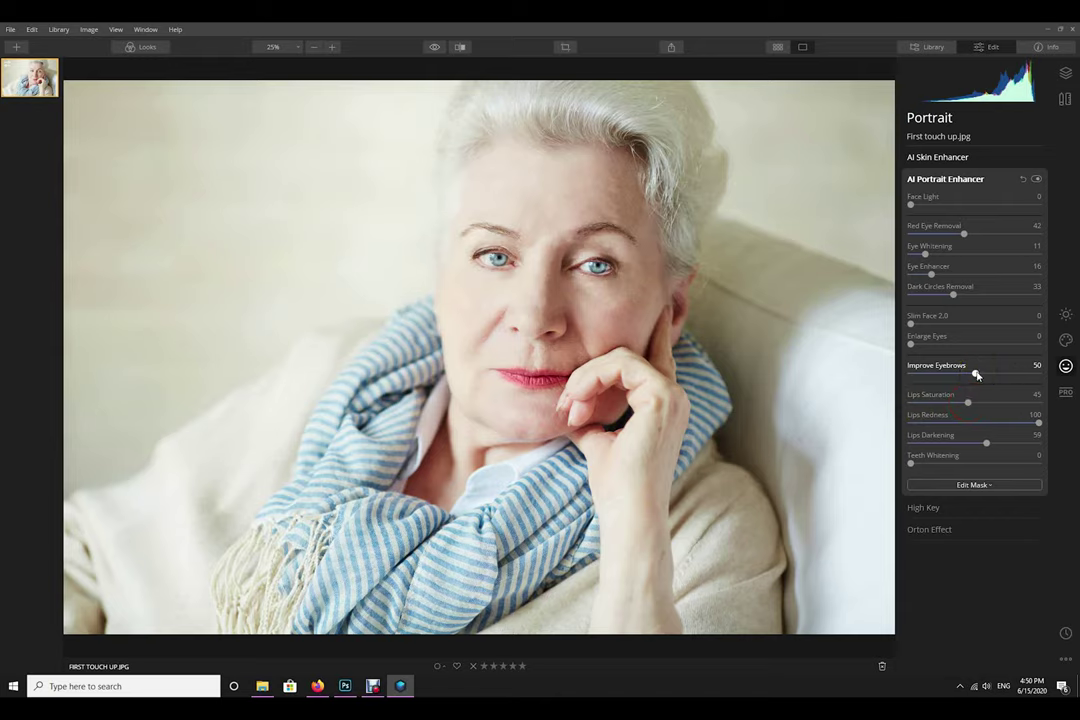
Ease Improve Eyebrows to 38 and set Enlarge Eyes to 25.
{"action": "left_click_drag", "start_coordinate": [977, 375], "coordinate": [964, 376]}
{"action": "left_click", "coordinate": [958, 373]}
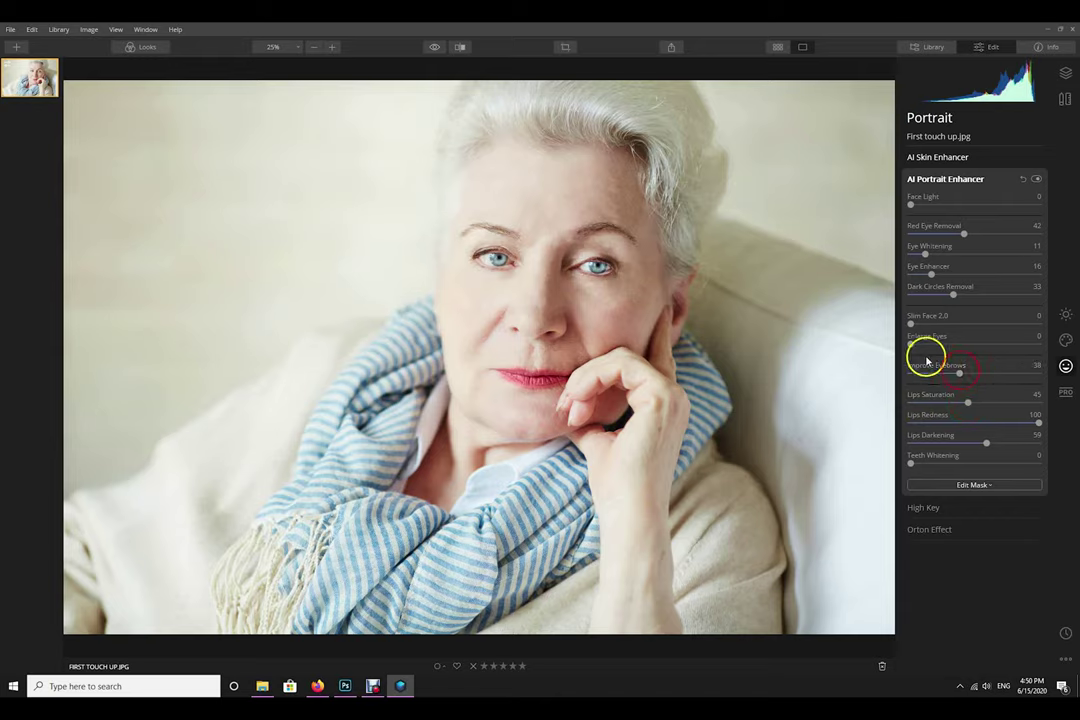
{"action": "left_click_drag", "start_coordinate": [910, 343], "coordinate": [953, 346]}
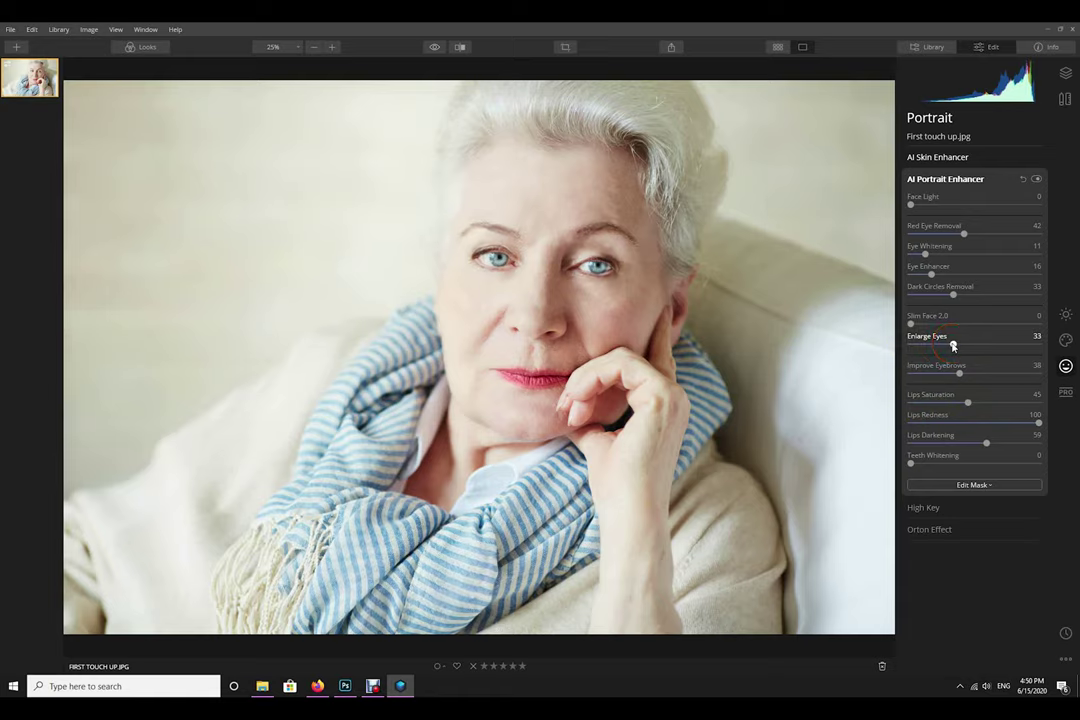
{"action": "left_click", "coordinate": [952, 346]}
{"action": "left_click_drag", "start_coordinate": [951, 346], "coordinate": [947, 346]}
Compare the portrait enhancements off and on, collapse them, and expand High Key.
{"action": "left_click", "coordinate": [1035, 181]}
{"action": "left_click", "coordinate": [1037, 180]}
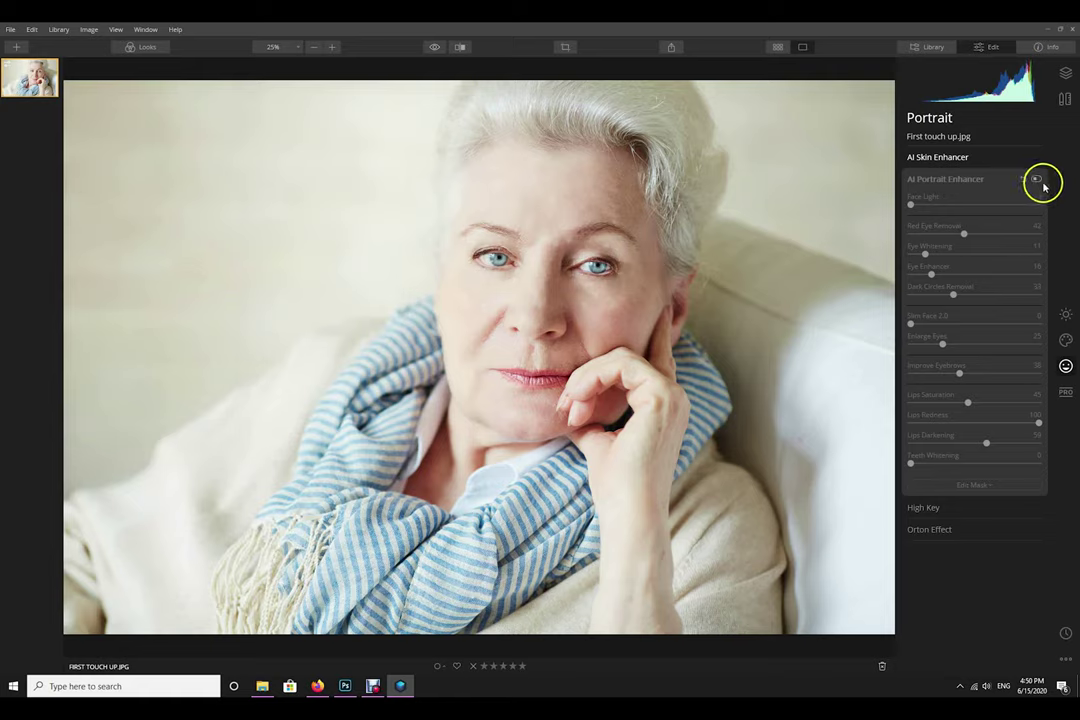
{"action": "left_click", "coordinate": [1037, 180]}
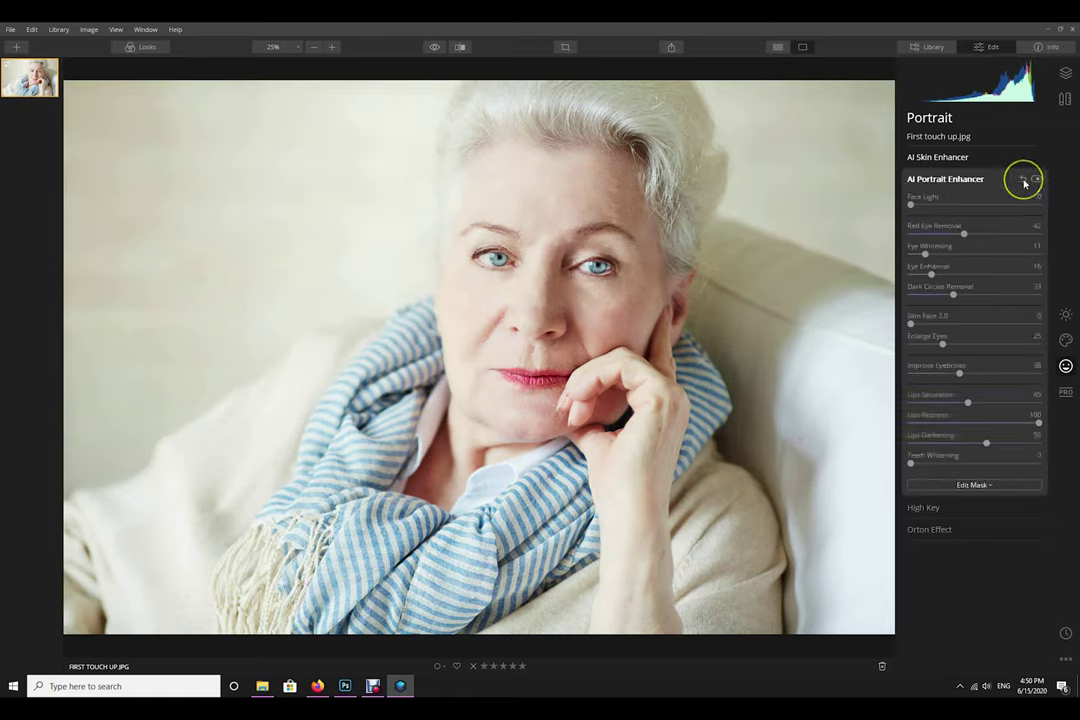
{"action": "left_click", "coordinate": [955, 180]}
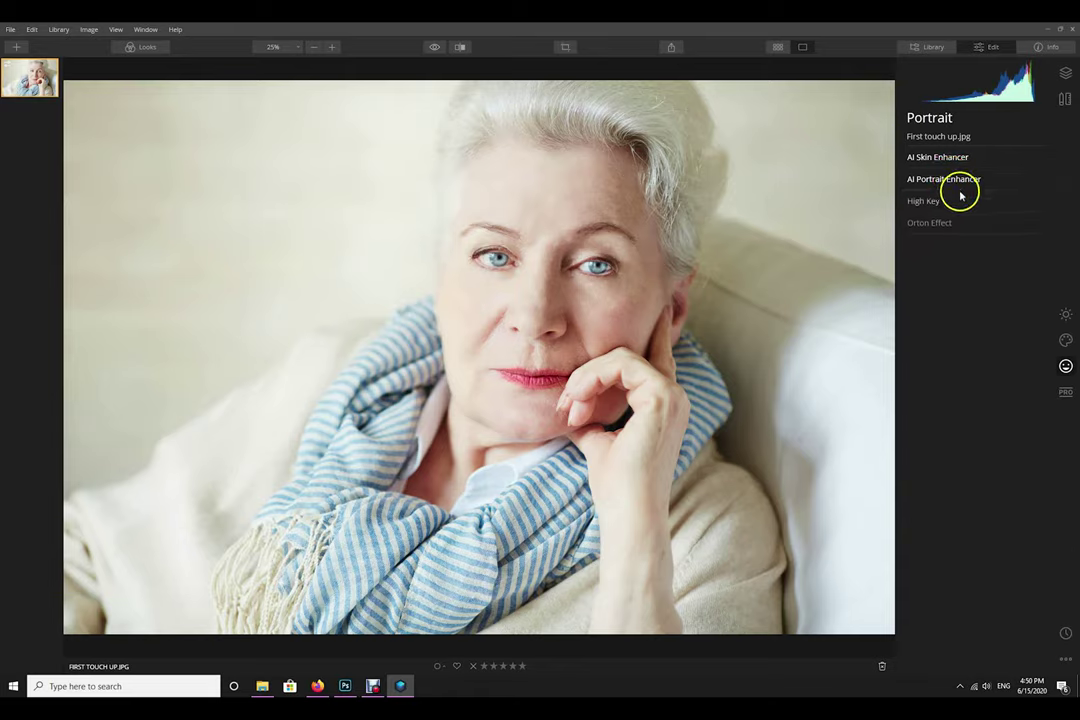
{"action": "left_click", "coordinate": [952, 202]}
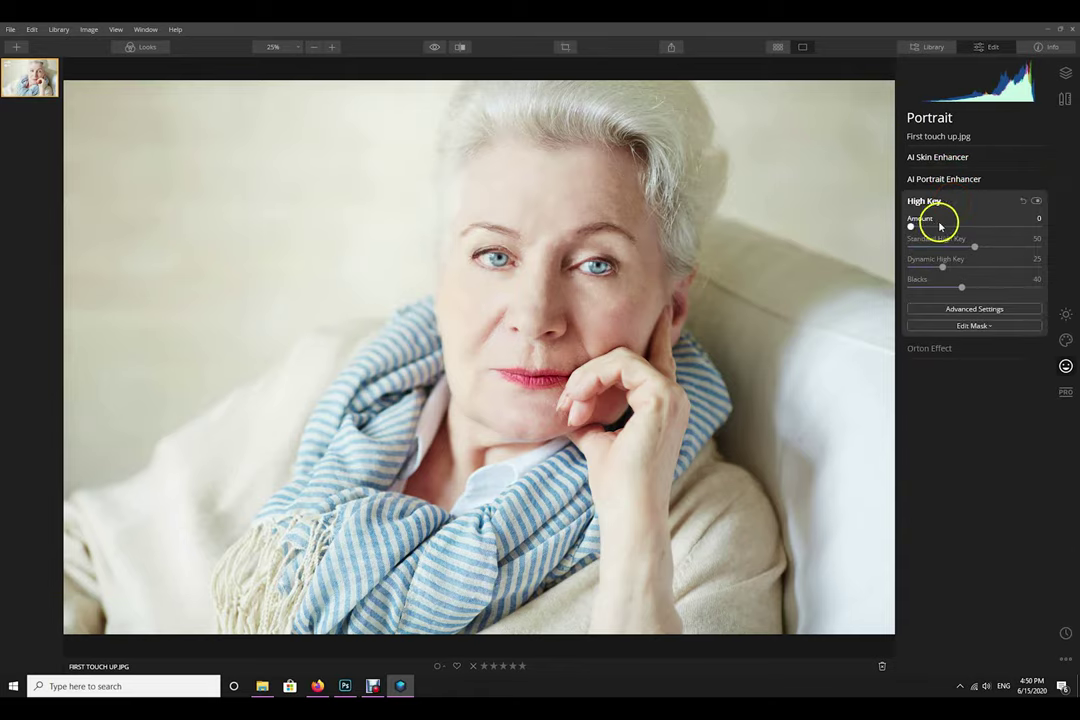
Set High Key Standard to 44, Dynamic to 35 and Blacks to 22.
{"action": "mouse_move", "coordinate": [915, 226]}
{"action": "left_mouse_down"}
{"action": "mouse_move", "coordinate": [968, 227]}
{"action": "mouse_move", "coordinate": [905, 230]}
{"action": "left_mouse_up"}
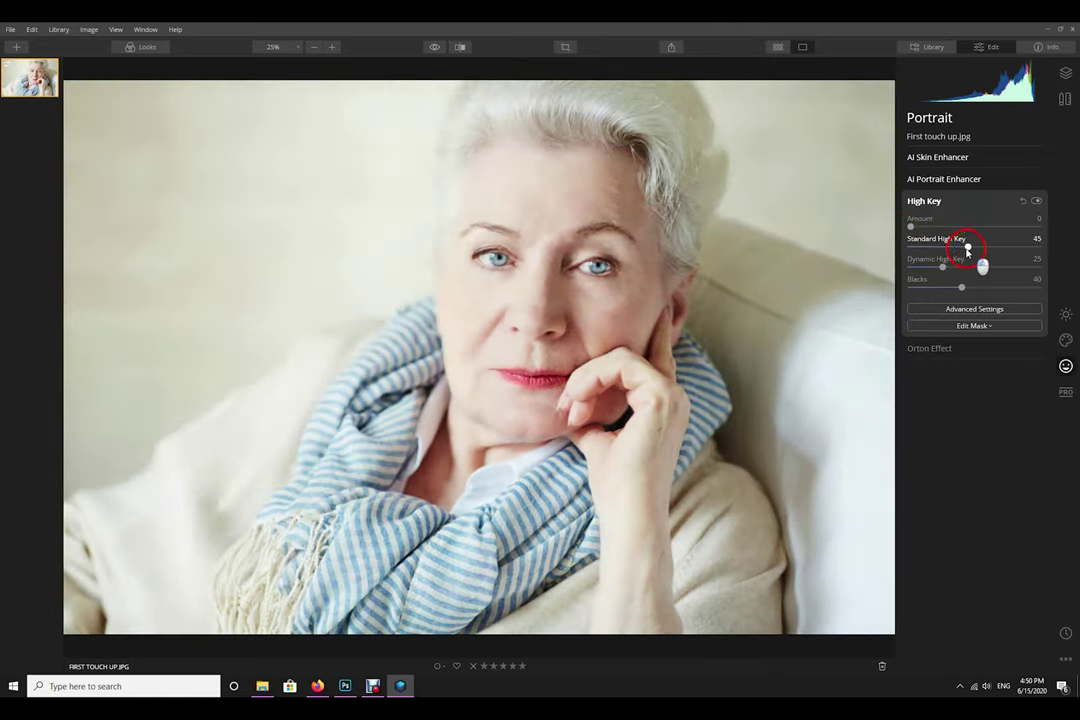
{"action": "left_click_drag", "start_coordinate": [968, 250], "coordinate": [956, 268]}
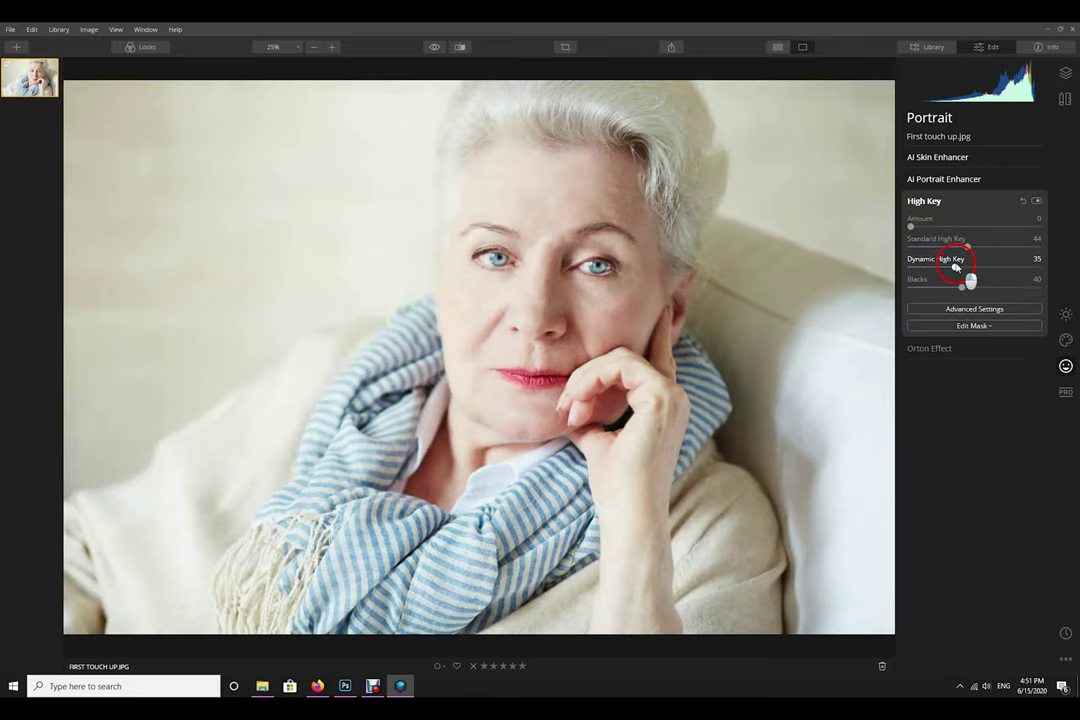
{"action": "mouse_move", "coordinate": [962, 288]}
{"action": "left_mouse_down"}
{"action": "mouse_move", "coordinate": [928, 292]}
{"action": "mouse_move", "coordinate": [941, 293]}
{"action": "left_mouse_up"}
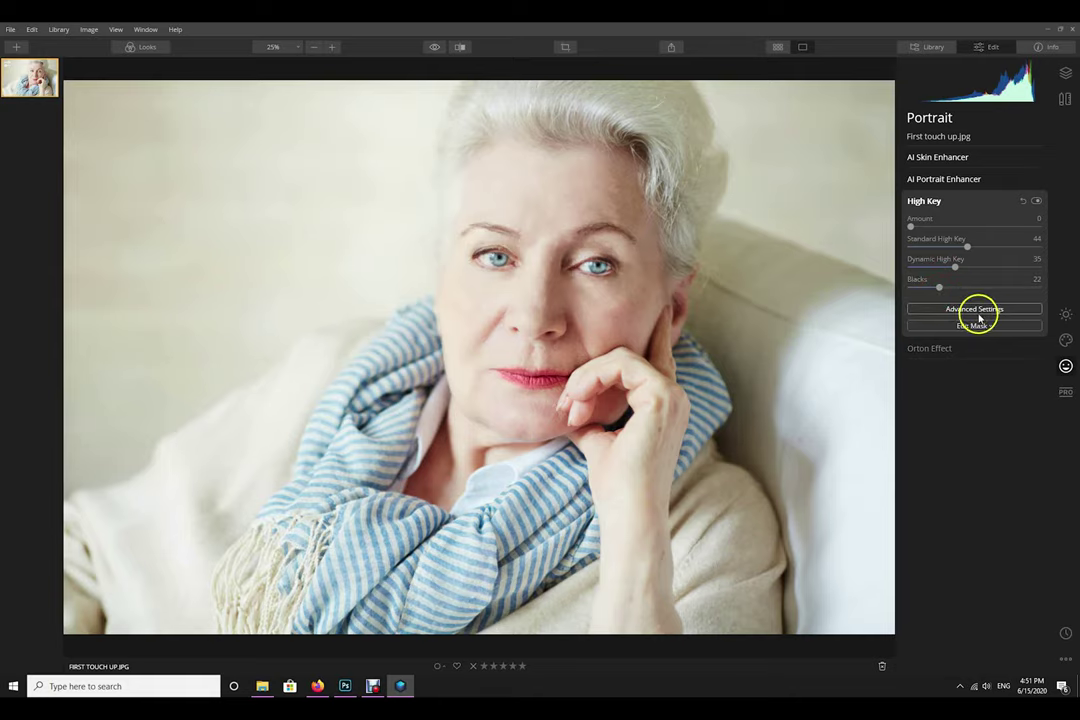
Raise High Key advanced Contrast to 57, set Glow to 0, and compare before/after.
{"action": "left_click", "coordinate": [978, 310]}
{"action": "left_click_drag", "start_coordinate": [950, 353], "coordinate": [984, 354]}
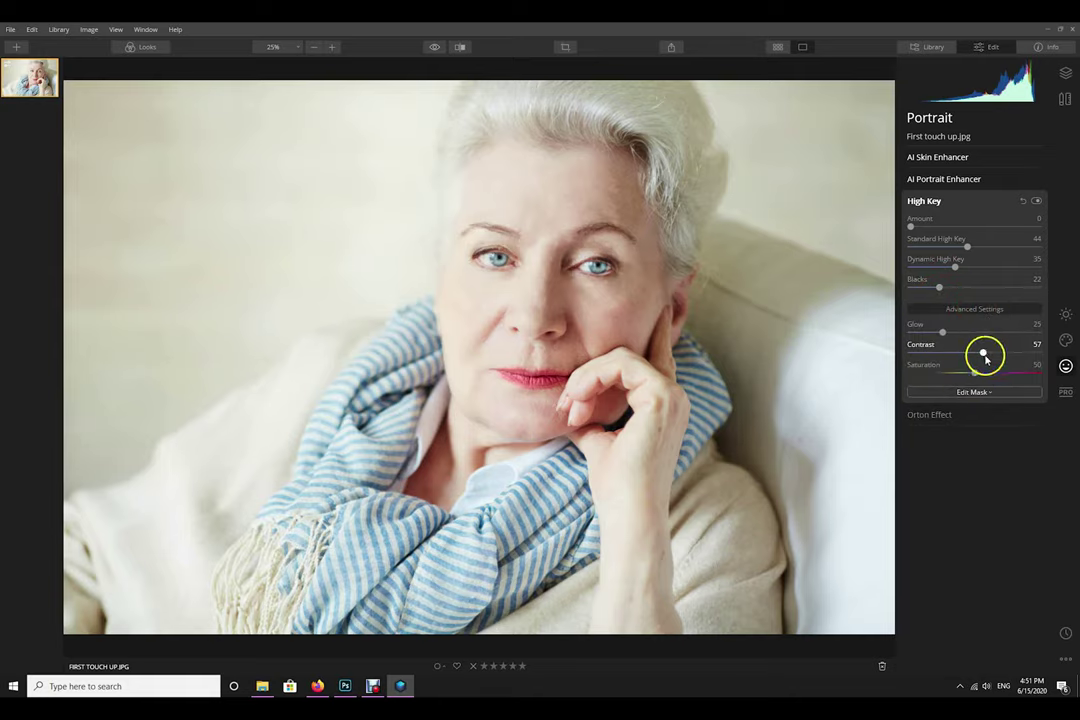
{"action": "left_click_drag", "start_coordinate": [942, 332], "coordinate": [910, 335]}
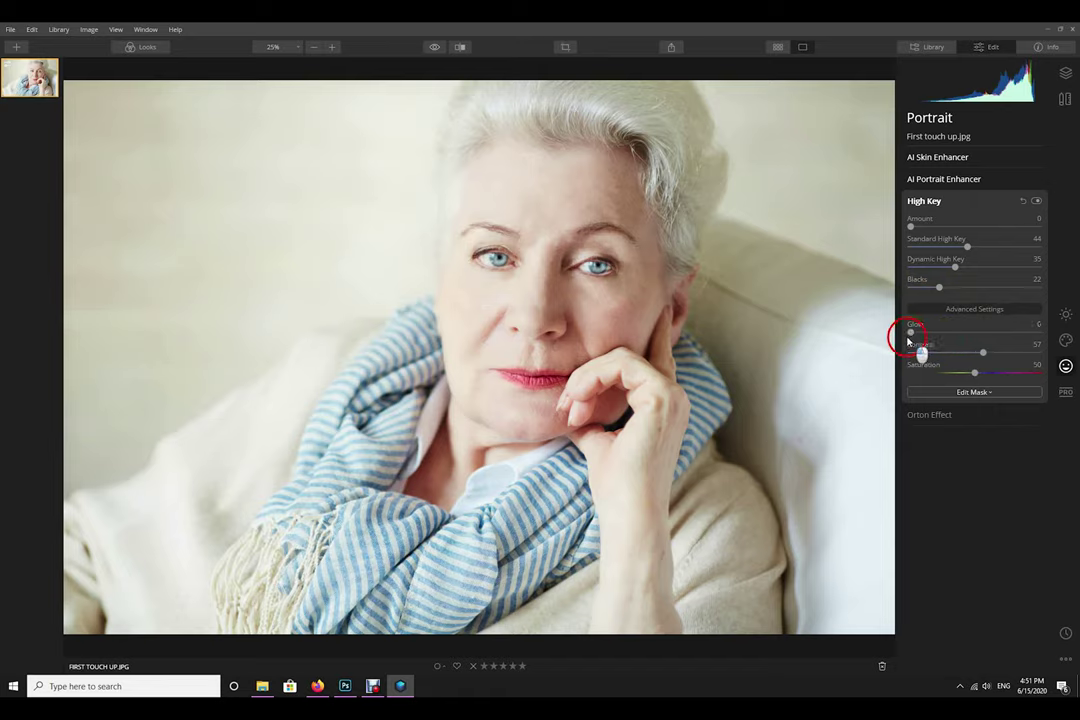
{"action": "left_click", "coordinate": [1035, 203]}
{"action": "left_click", "coordinate": [1035, 203]}
{"action": "left_click", "coordinate": [928, 201]}
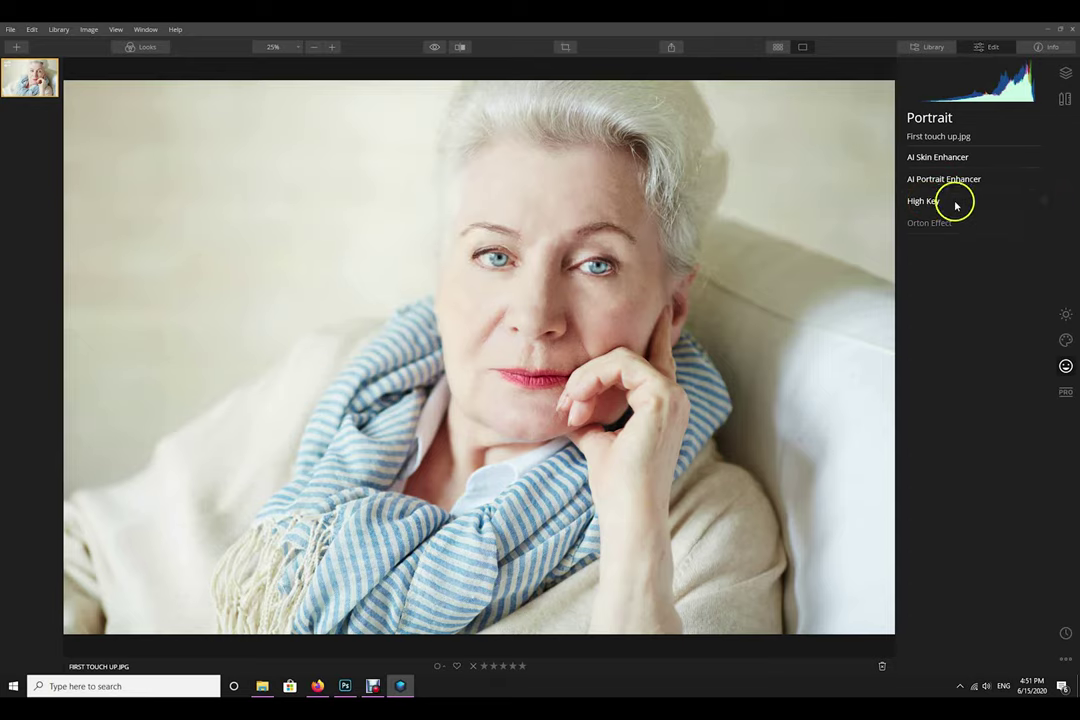
Set the Orton Effect Amount to 15 and compare it on and off.
{"action": "left_click", "coordinate": [950, 228]}
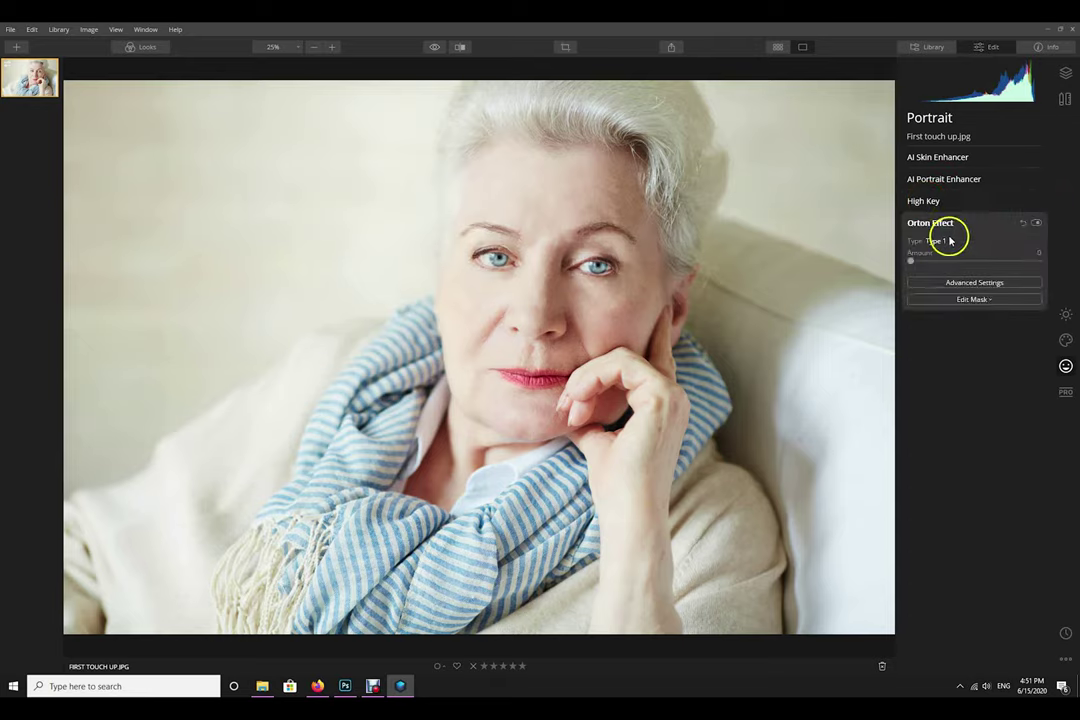
{"action": "left_click_drag", "start_coordinate": [912, 262], "coordinate": [988, 262]}
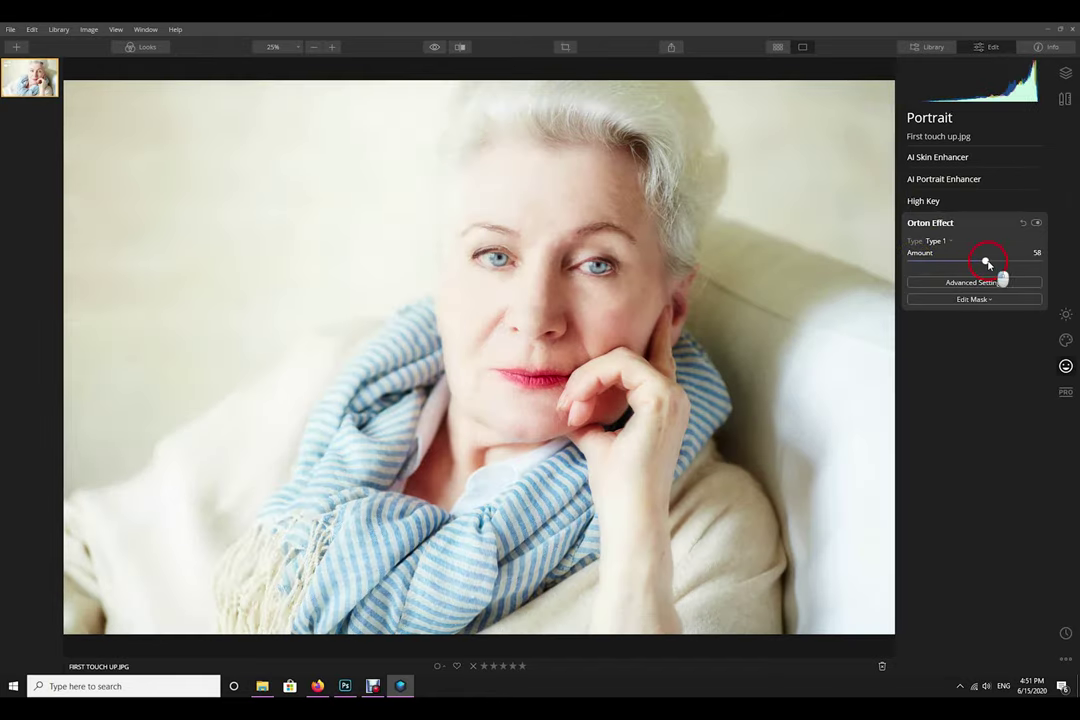
{"action": "left_click_drag", "start_coordinate": [984, 262], "coordinate": [932, 268]}
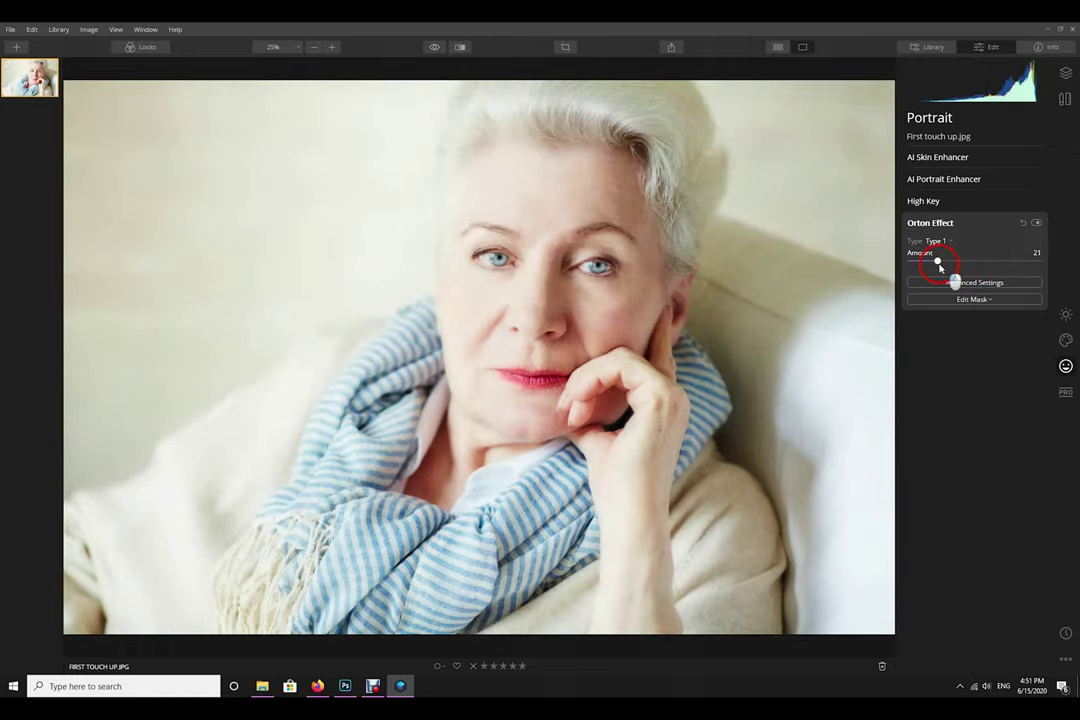
{"action": "left_click", "coordinate": [1034, 223]}
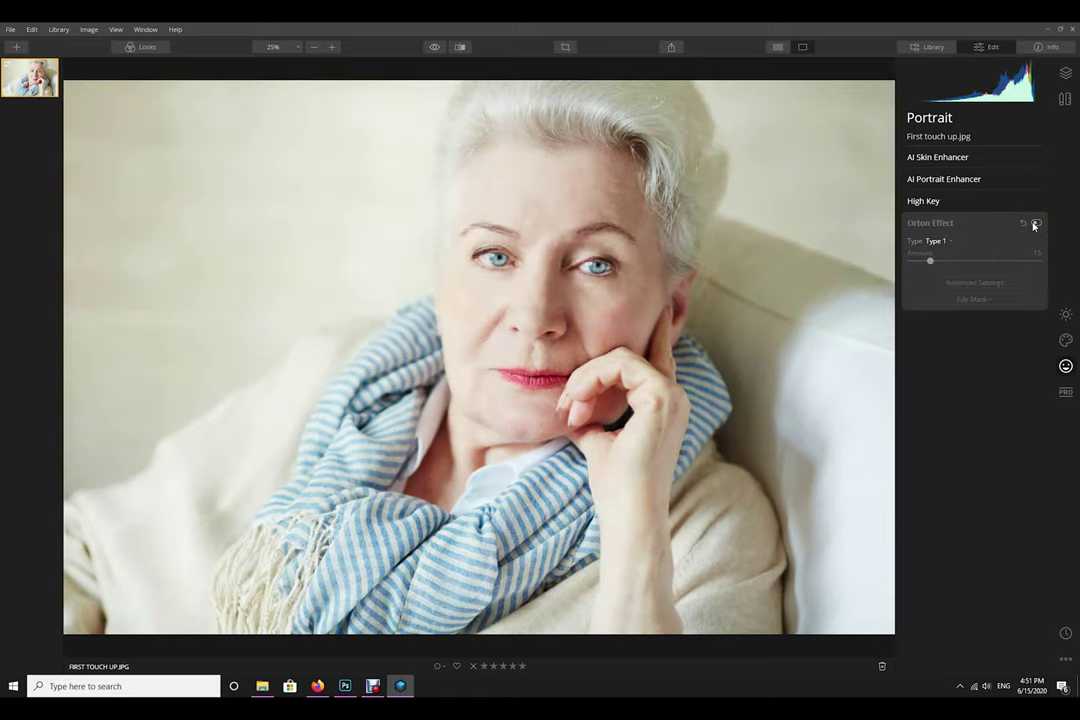
{"action": "left_click", "coordinate": [1036, 223]}
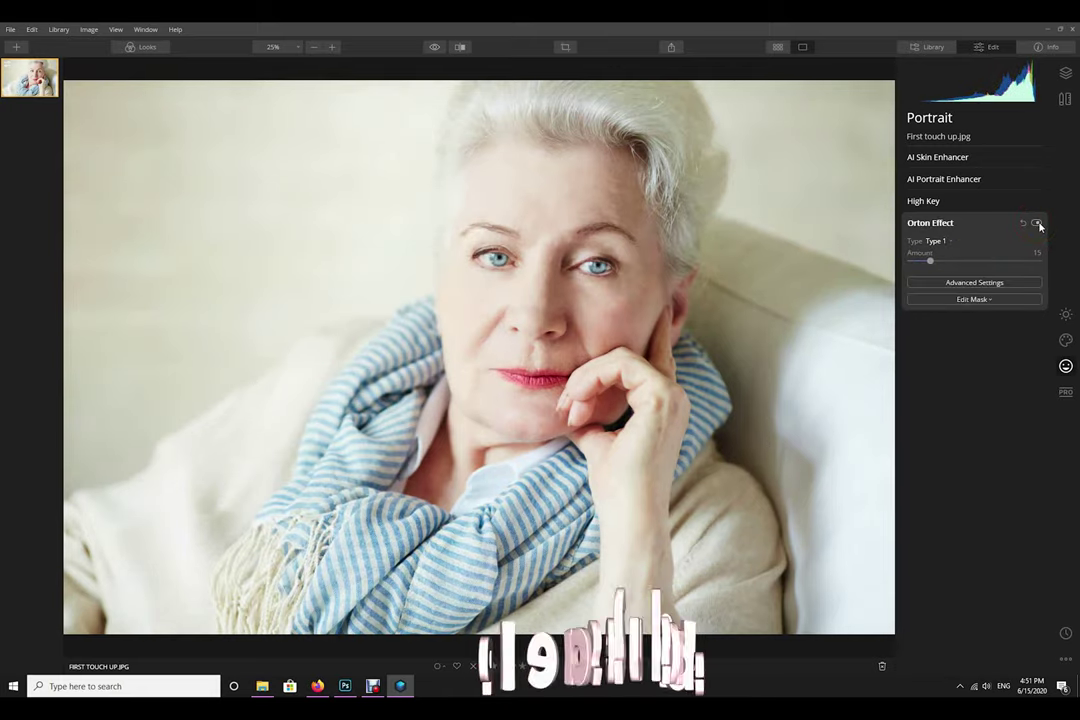
Set Orton advanced Softness 56, Contrast 48, Brightness 6, then compare before/after.
{"action": "left_click", "coordinate": [966, 284]}
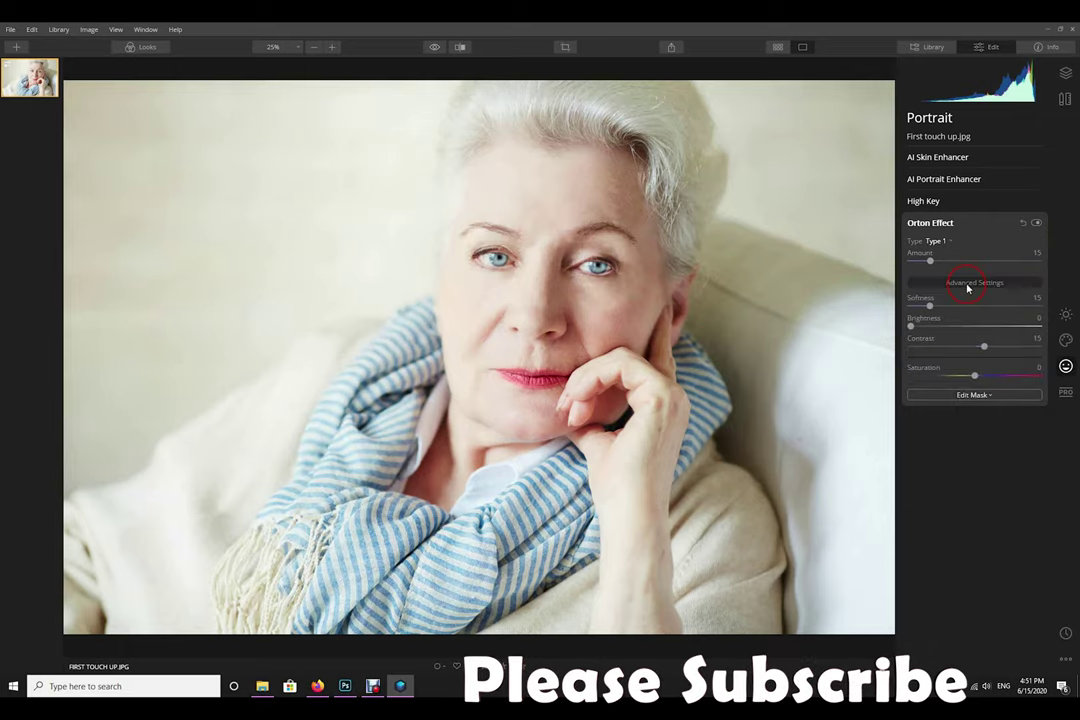
{"action": "left_click_drag", "start_coordinate": [931, 307], "coordinate": [984, 308]}
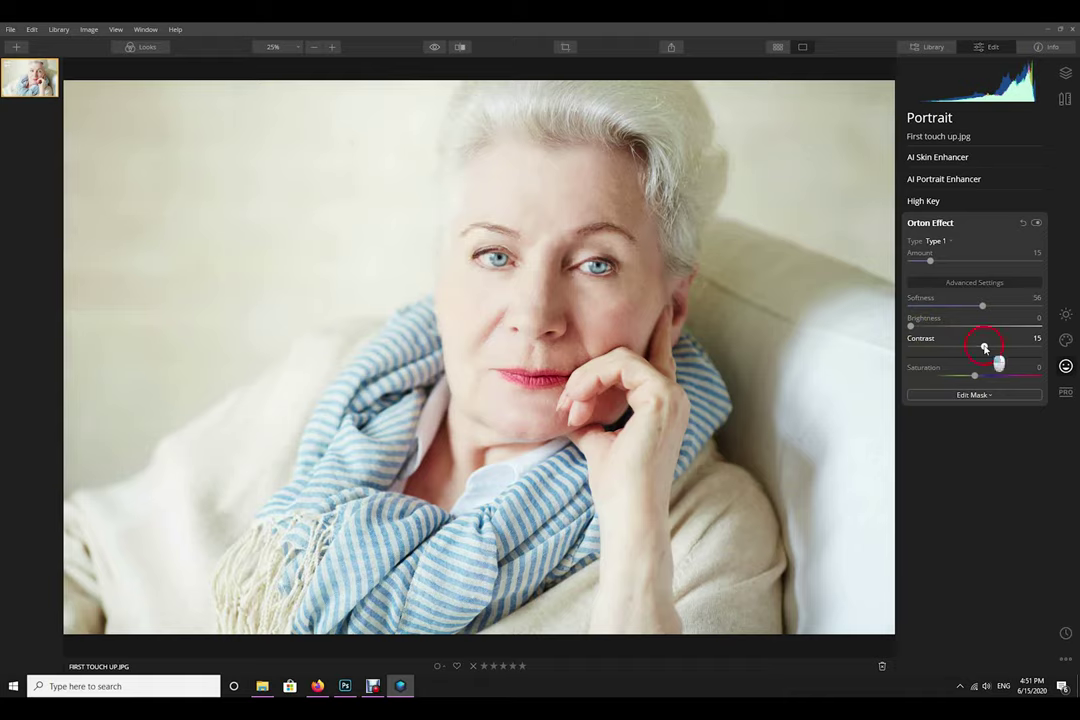
{"action": "left_click_drag", "start_coordinate": [991, 347], "coordinate": [1006, 347]}
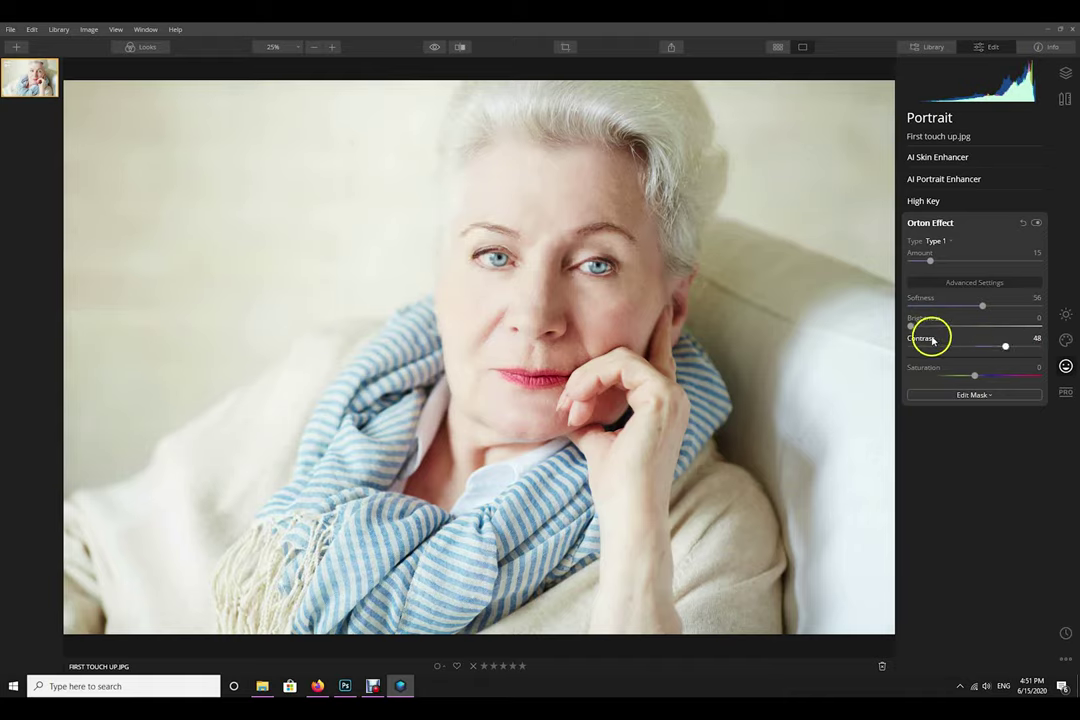
{"action": "mouse_move", "coordinate": [911, 326]}
{"action": "left_mouse_down"}
{"action": "mouse_move", "coordinate": [1004, 328]}
{"action": "mouse_move", "coordinate": [917, 333]}
{"action": "left_mouse_up"}
{"action": "left_click", "coordinate": [1035, 224]}
{"action": "left_click", "coordinate": [1035, 224]}
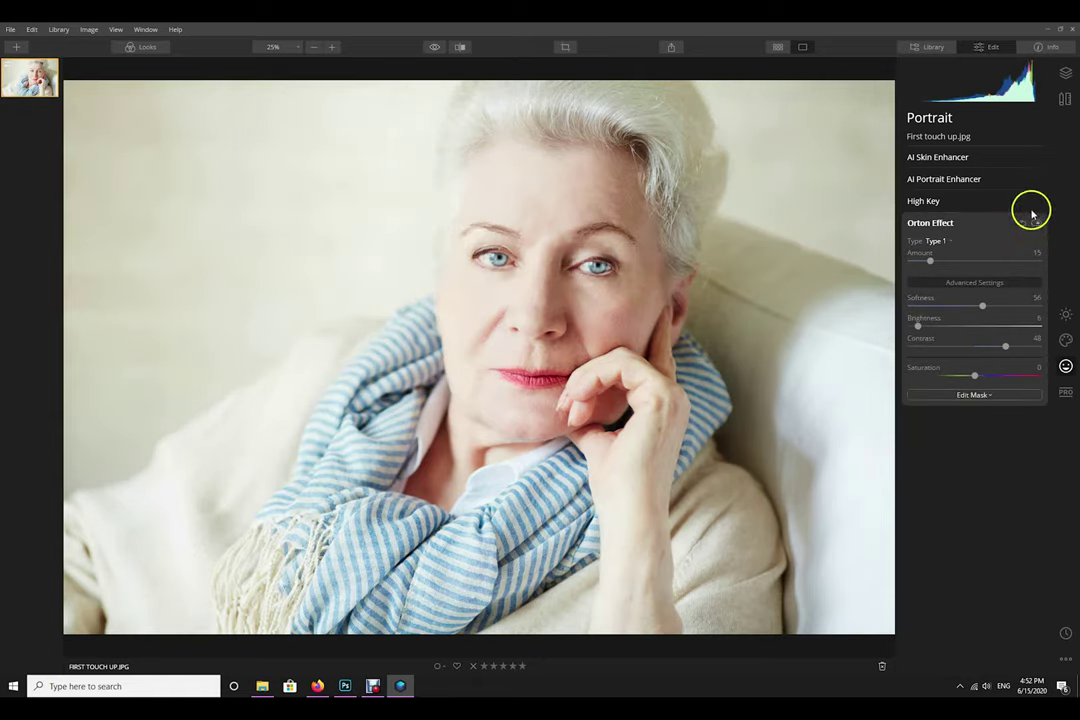
{"action": "left_click", "coordinate": [942, 222]}
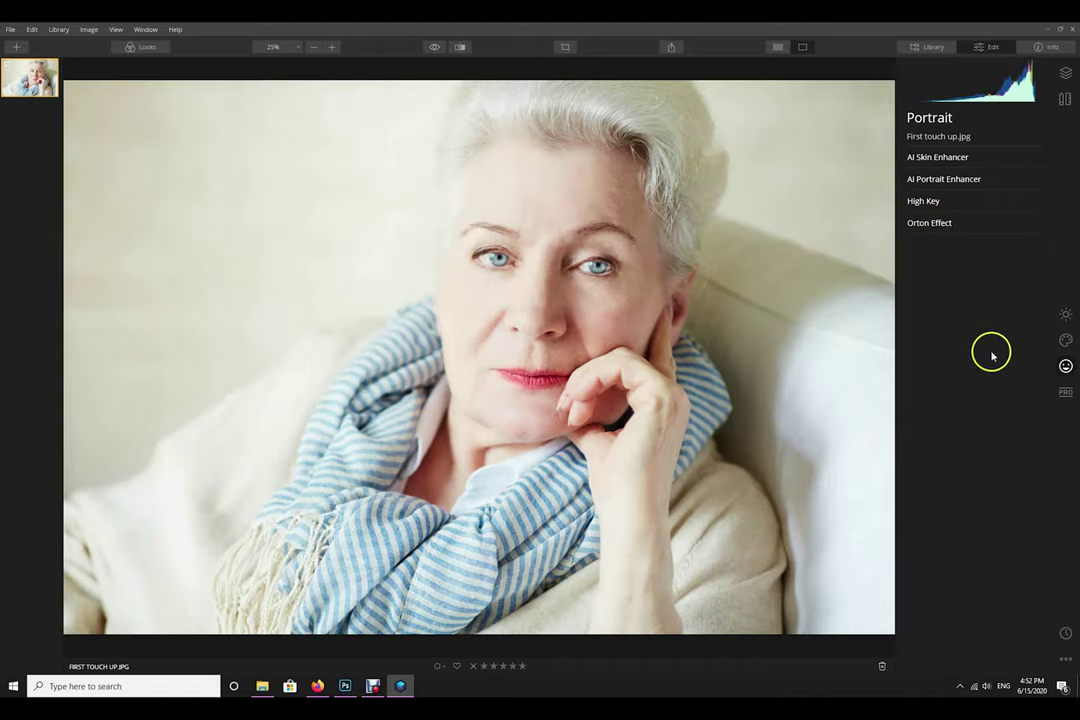
In Essentials Light, adjust Tint, lower Exposure to -0.96 and pull Highlights down.
{"action": "left_click", "coordinate": [1066, 315]}
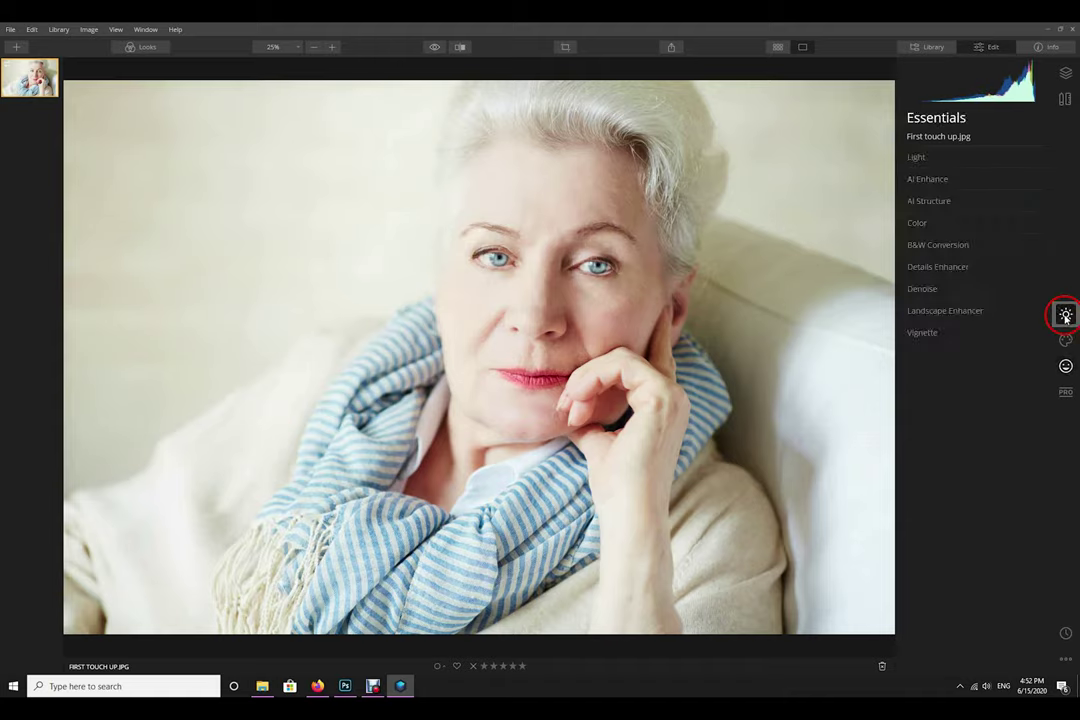
{"action": "left_click", "coordinate": [966, 158]}
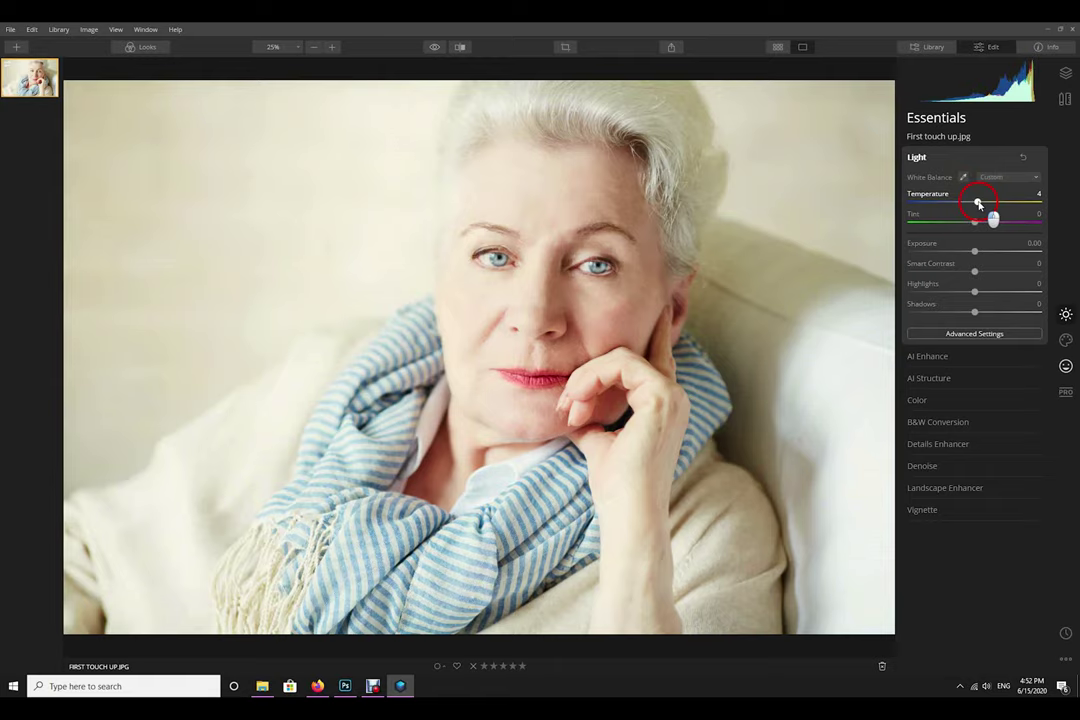
{"action": "left_click", "coordinate": [975, 222]}
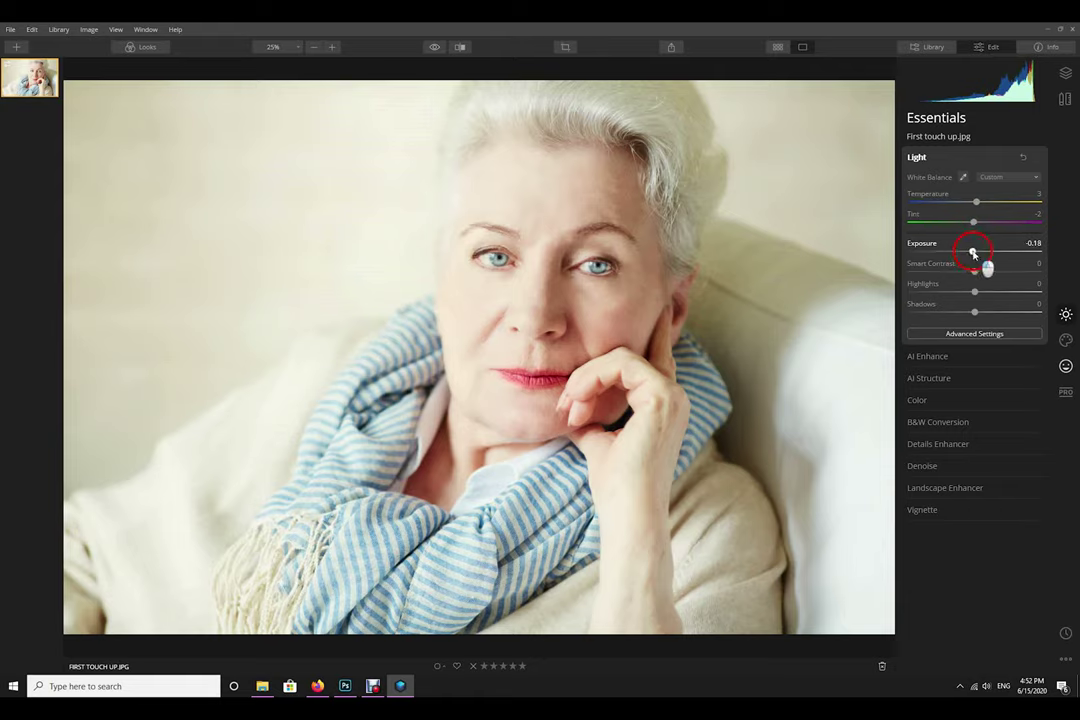
{"action": "left_click_drag", "start_coordinate": [972, 253], "coordinate": [968, 253]}
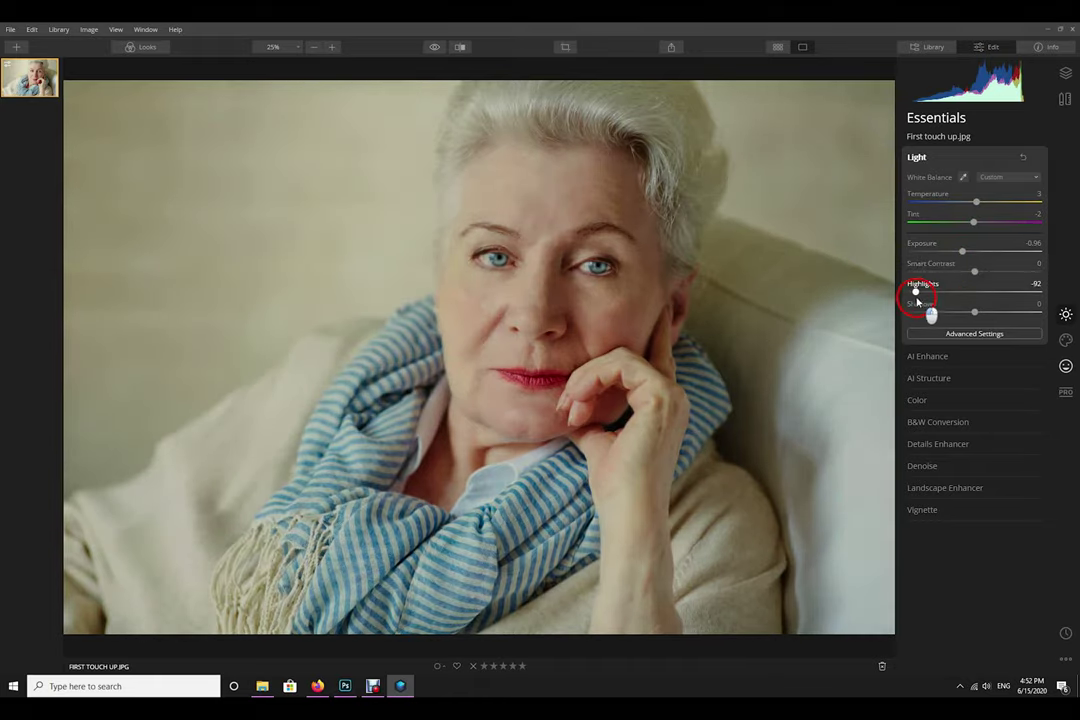
{"action": "left_click_drag", "start_coordinate": [959, 297], "coordinate": [914, 297]}
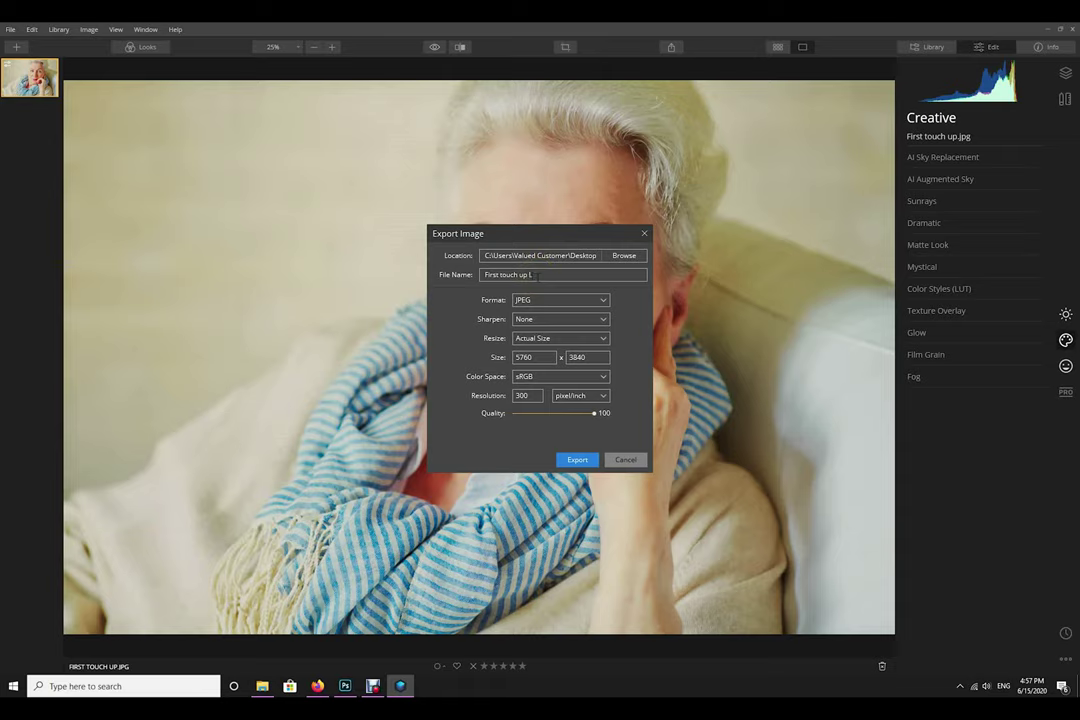
Export the JPEG 'First touch up L4', then hide Photoshop's Second layer.
{"action": "left_click", "coordinate": [577, 459]}
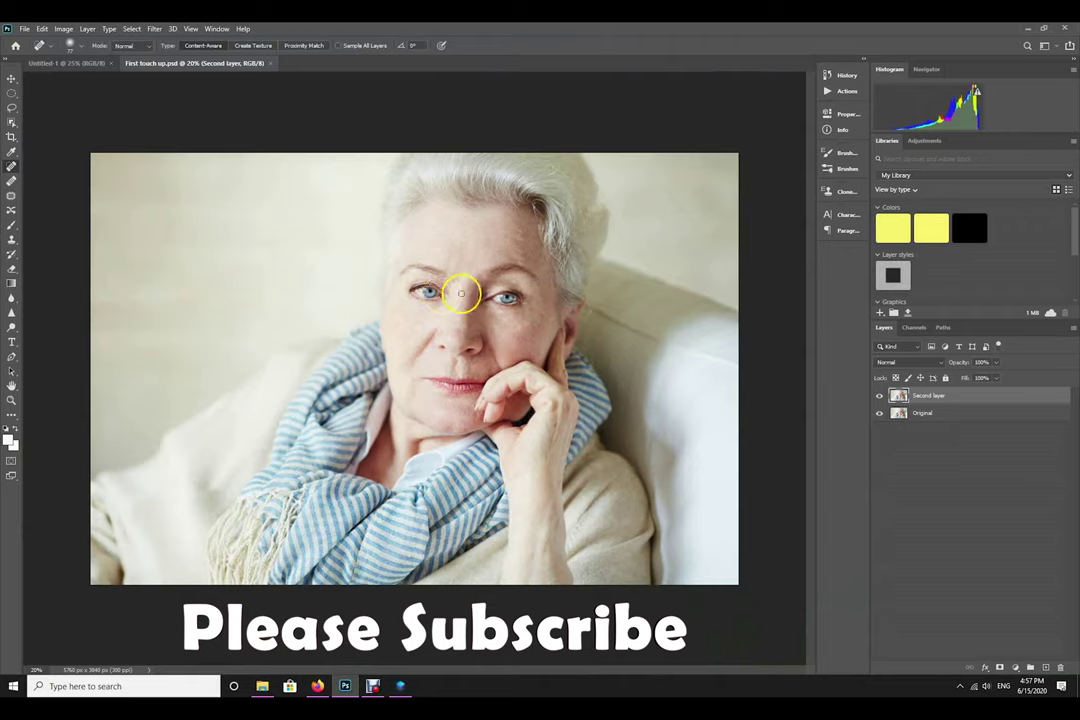
{"action": "left_click", "coordinate": [879, 396]}
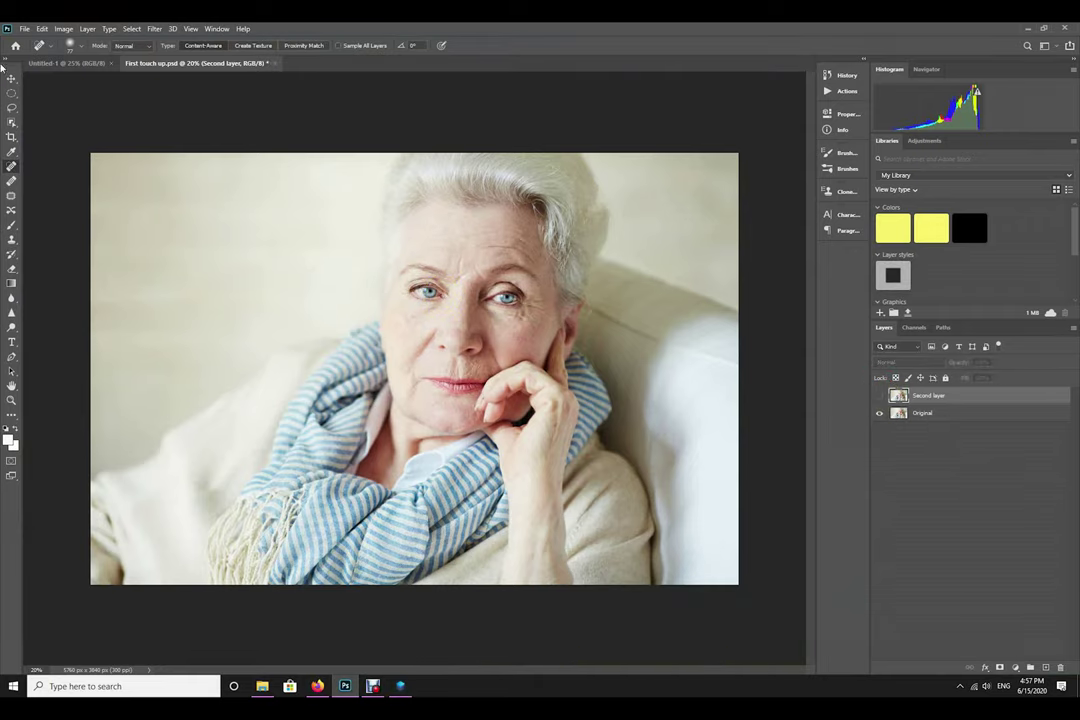
Open First touch up L4.jpg and unlock its Background layer.
{"action": "left_click", "coordinate": [22, 28]}
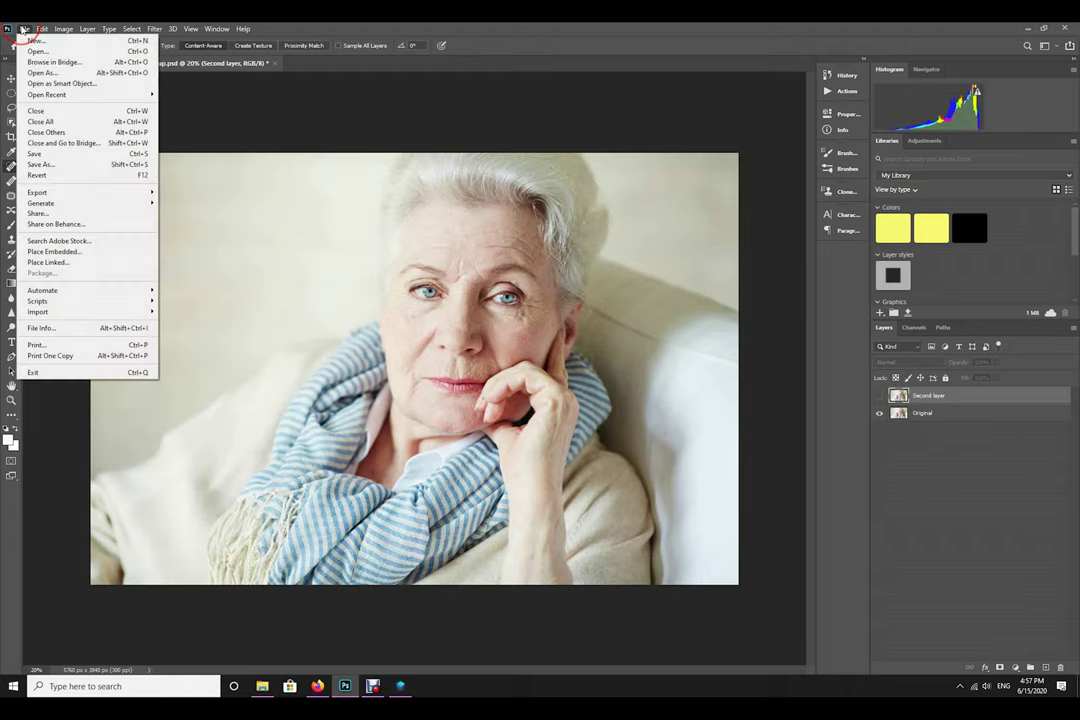
{"action": "left_click", "coordinate": [33, 50]}
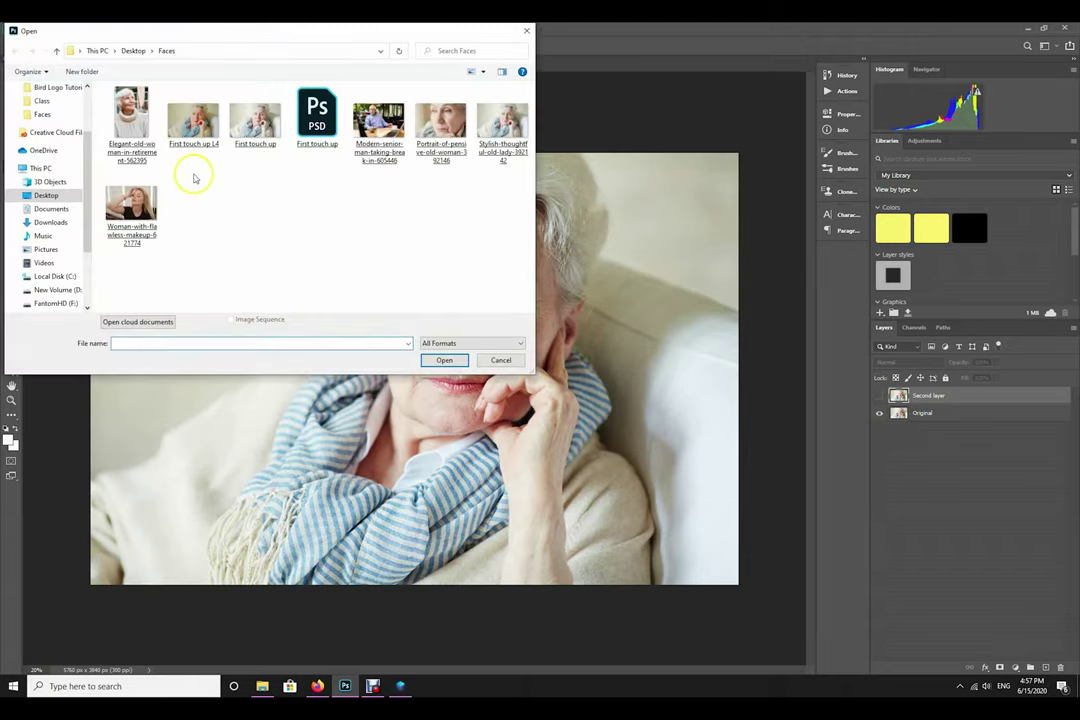
{"action": "double_click", "coordinate": [196, 116]}
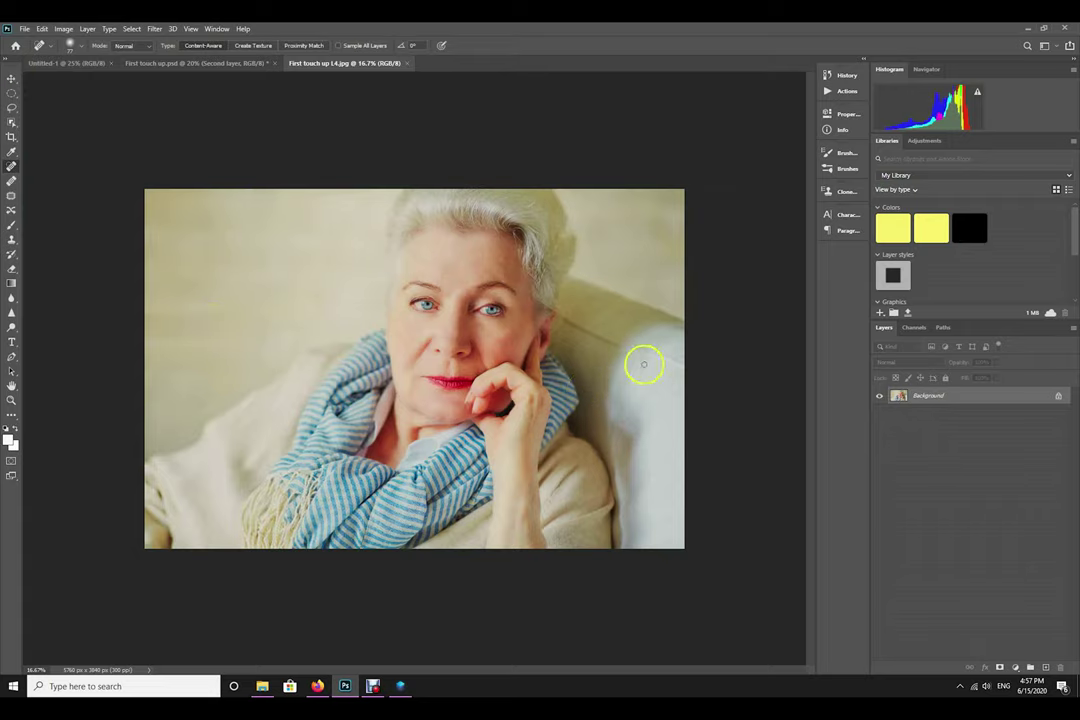
{"action": "left_click", "coordinate": [1058, 395]}
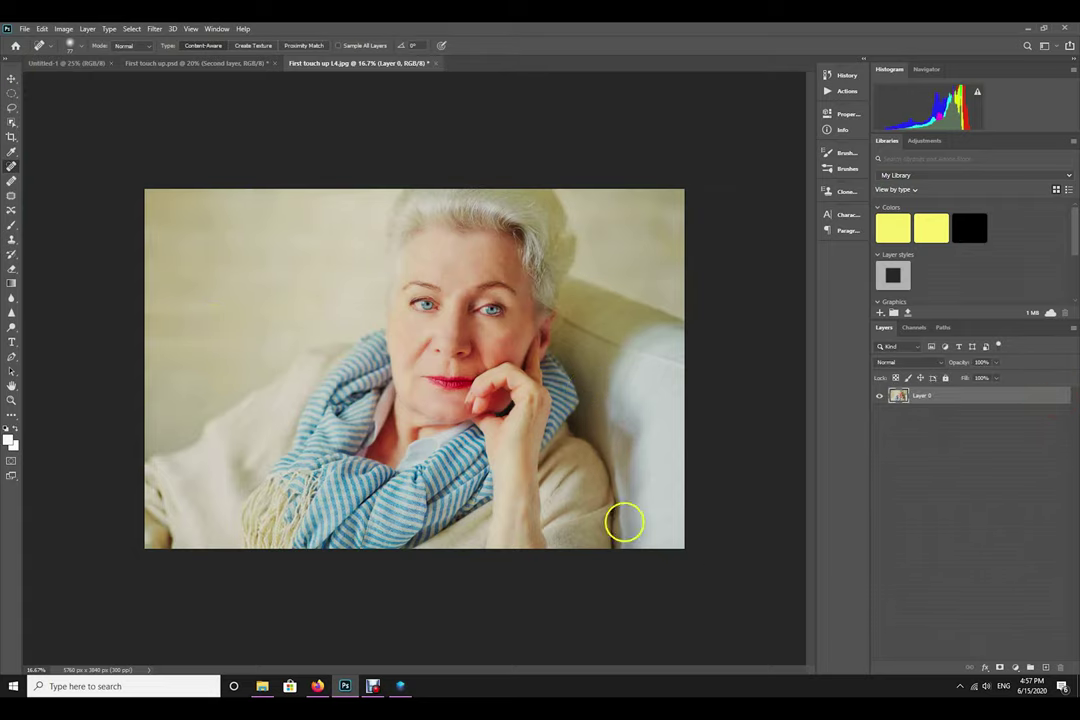
Drag the L4 image into First touch up.psd as Layer 1 and position it.
{"action": "left_click_drag", "start_coordinate": [362, 62], "coordinate": [362, 81]}
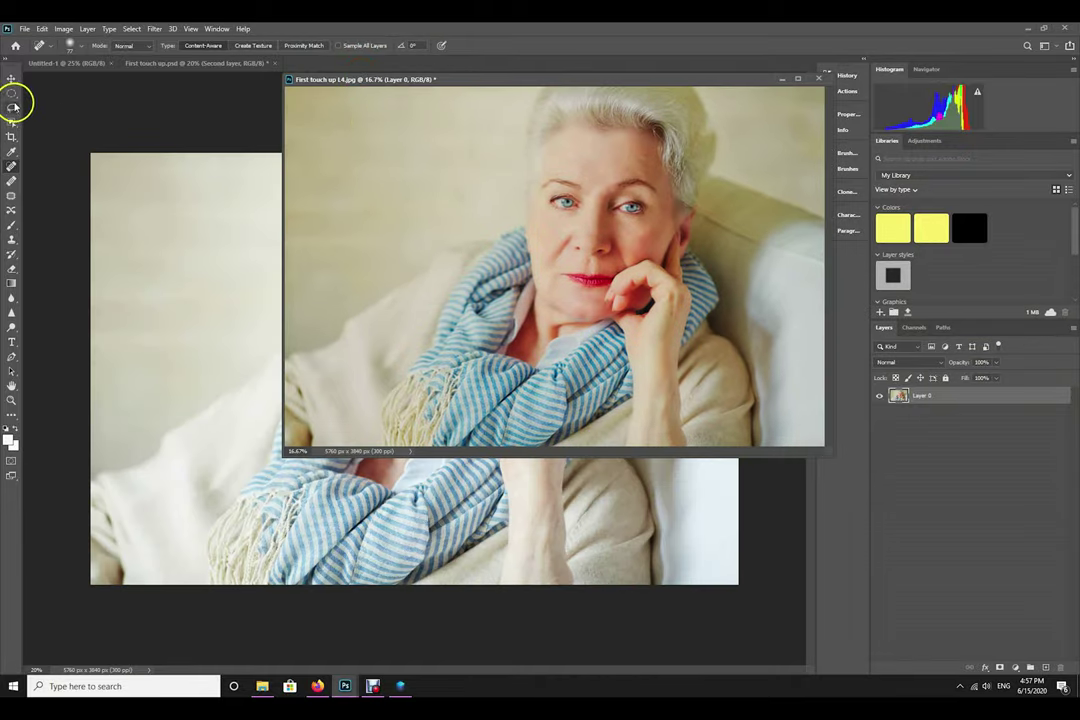
{"action": "left_click", "coordinate": [11, 78]}
{"action": "left_click_drag", "start_coordinate": [553, 259], "coordinate": [260, 306]}
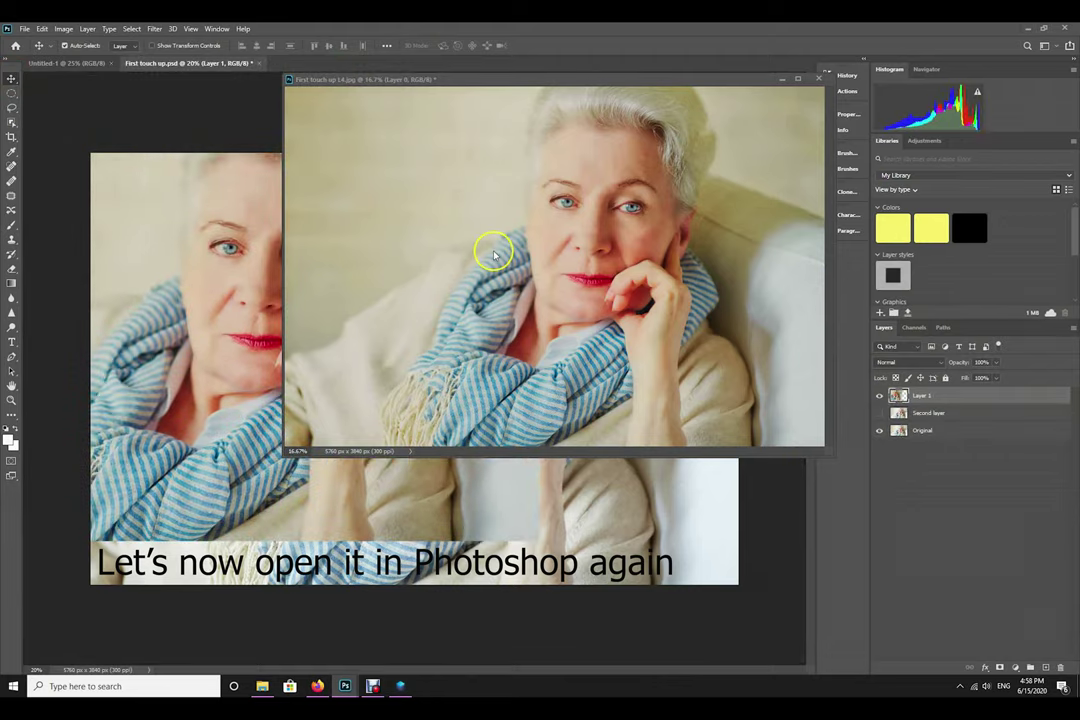
{"action": "mouse_move", "coordinate": [677, 85]}
{"action": "left_mouse_down"}
{"action": "mouse_move", "coordinate": [660, 76]}
{"action": "mouse_move", "coordinate": [667, 70]}
{"action": "left_mouse_up"}
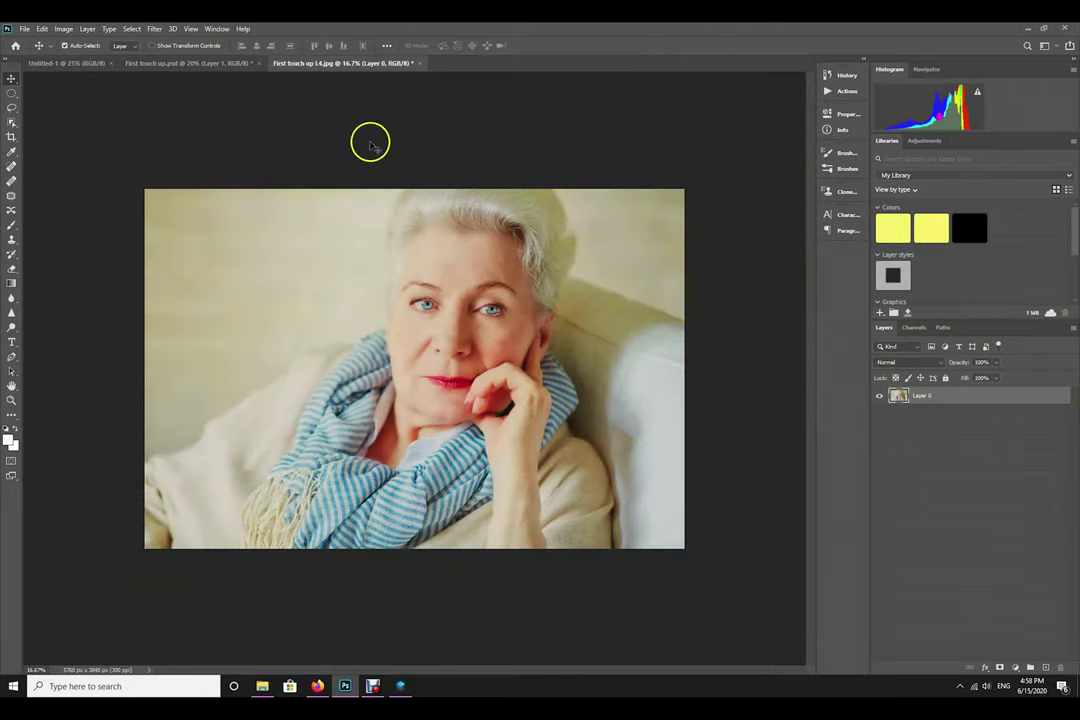
Return to First touch up.psd and start a text layer below the two portraits.
{"action": "left_click", "coordinate": [202, 63]}
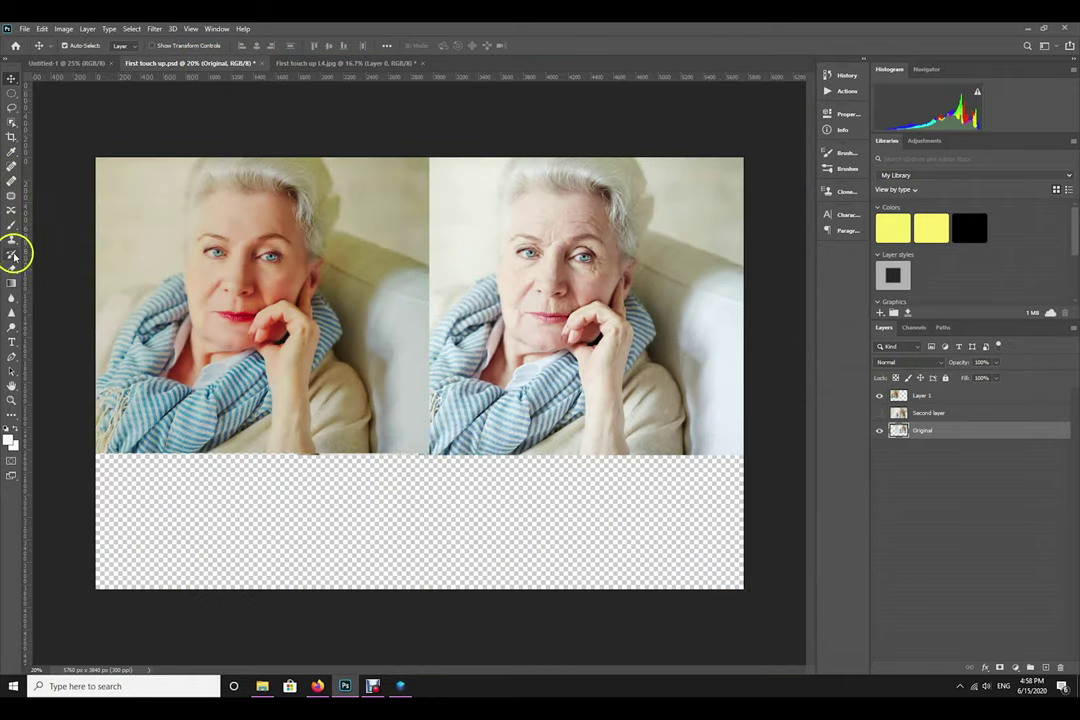
{"action": "left_click", "coordinate": [11, 341]}
{"action": "left_click", "coordinate": [128, 536]}
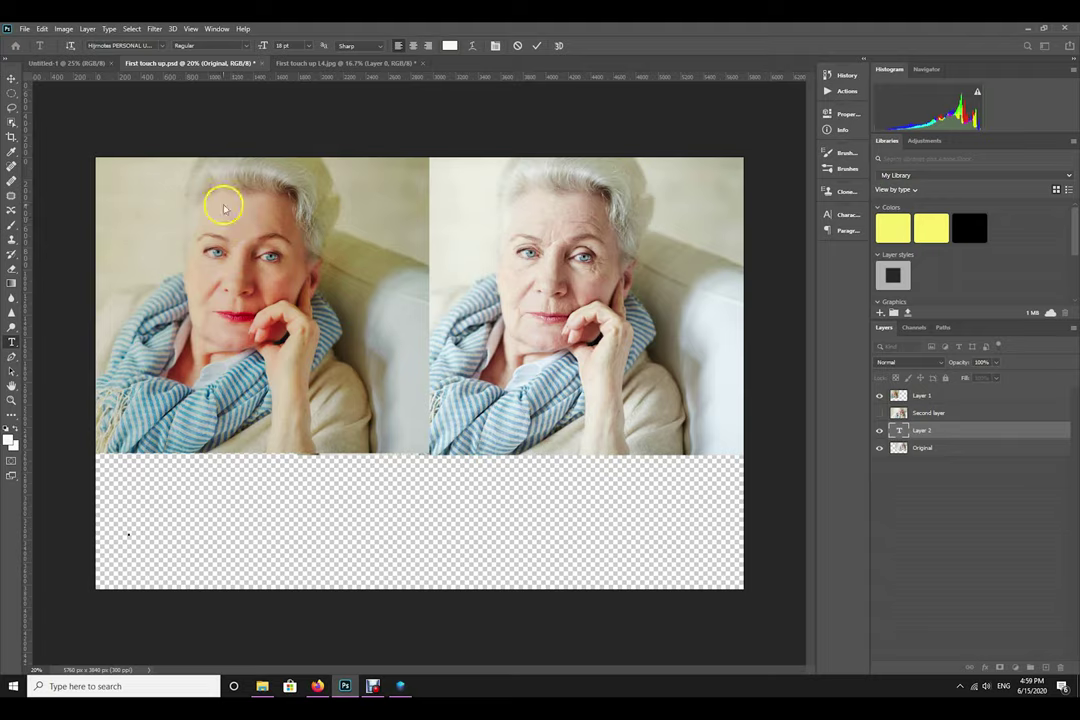